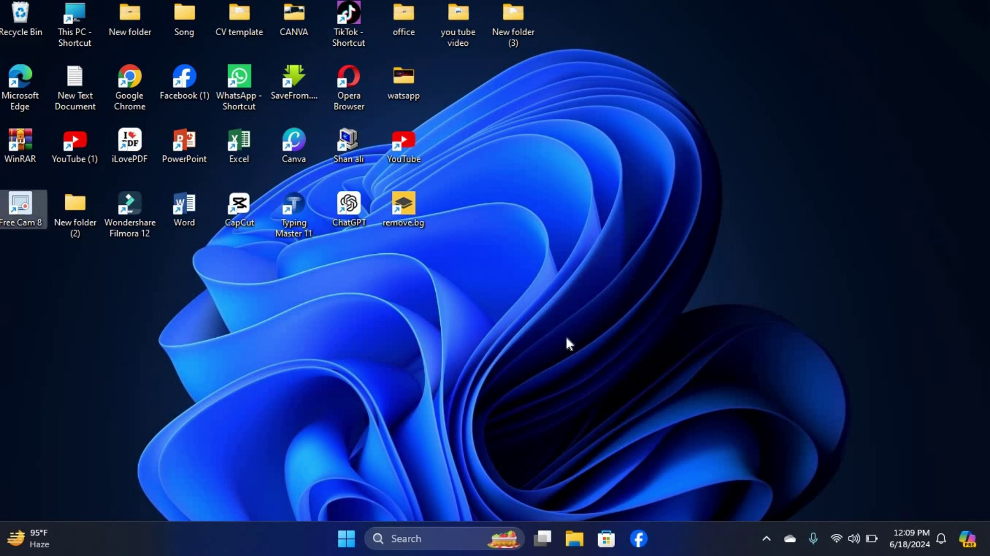
- Refresh the desktop and switch to Excel with a new blank workbook in a maximized window
right_click(670, 143)
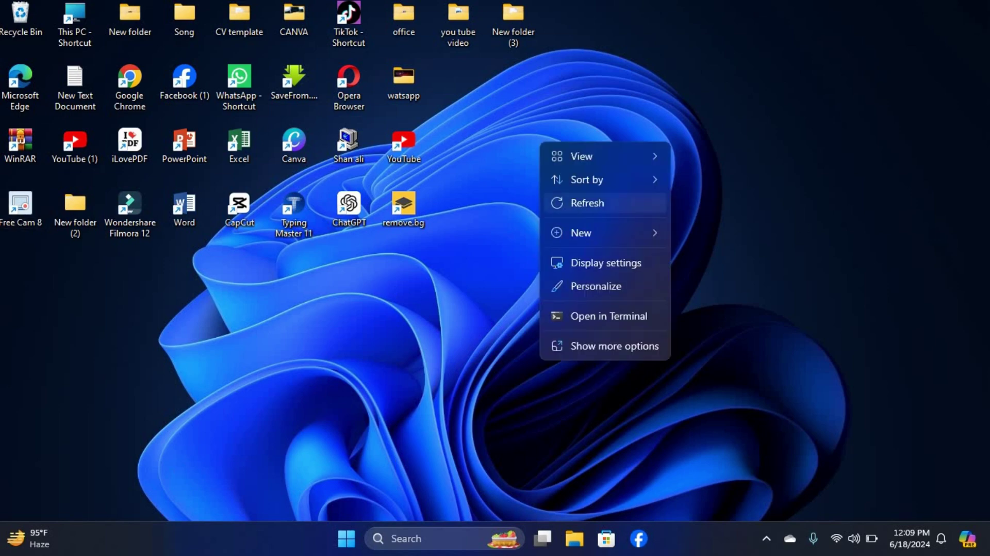
left_click(625, 201)
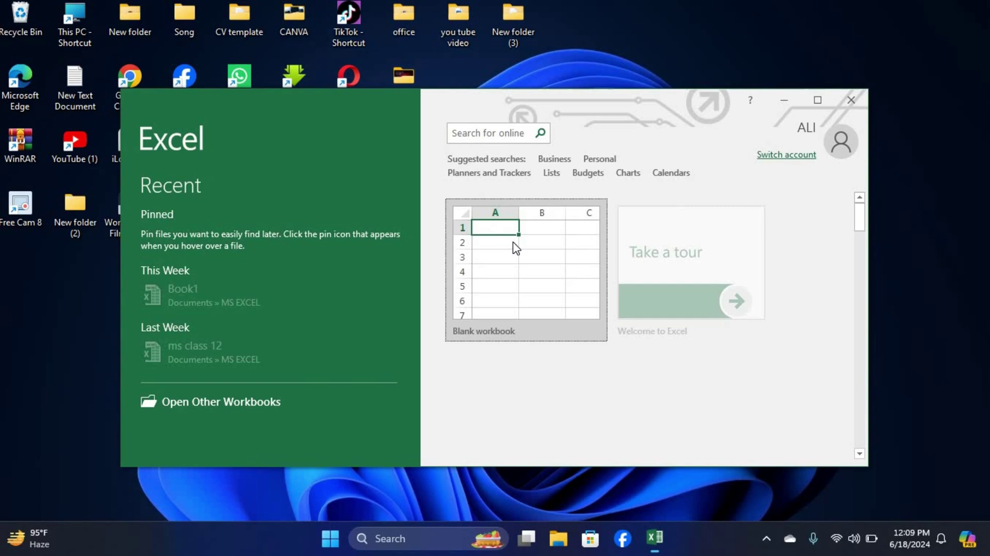
left_click(516, 248)
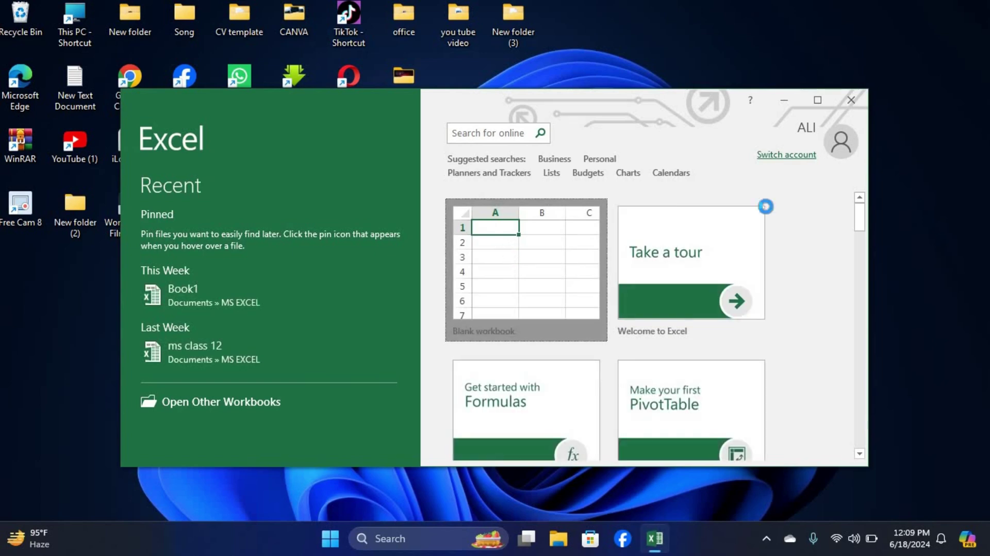
left_click(817, 100)
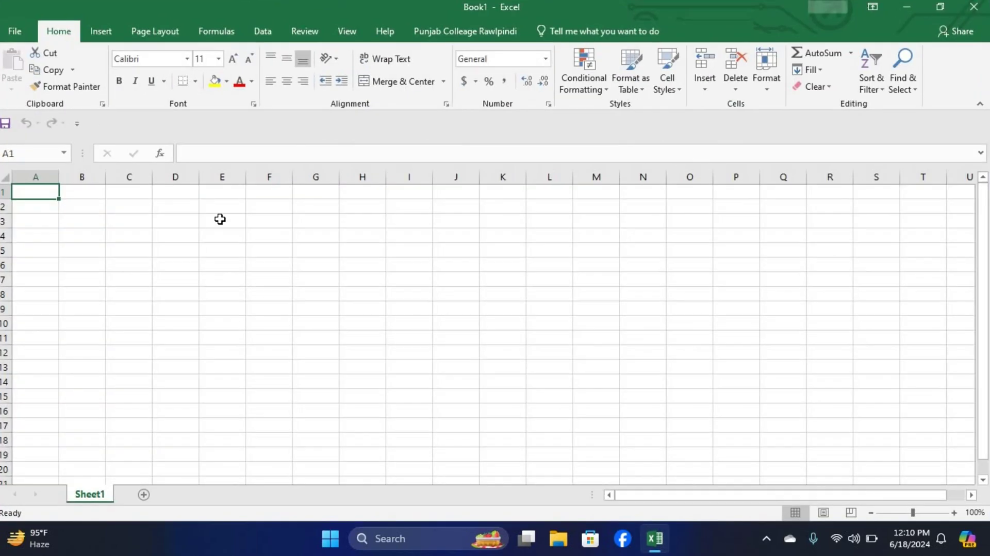
- Enter the column headings S.No in cell E3 and Product in cell F3
left_click(222, 218)
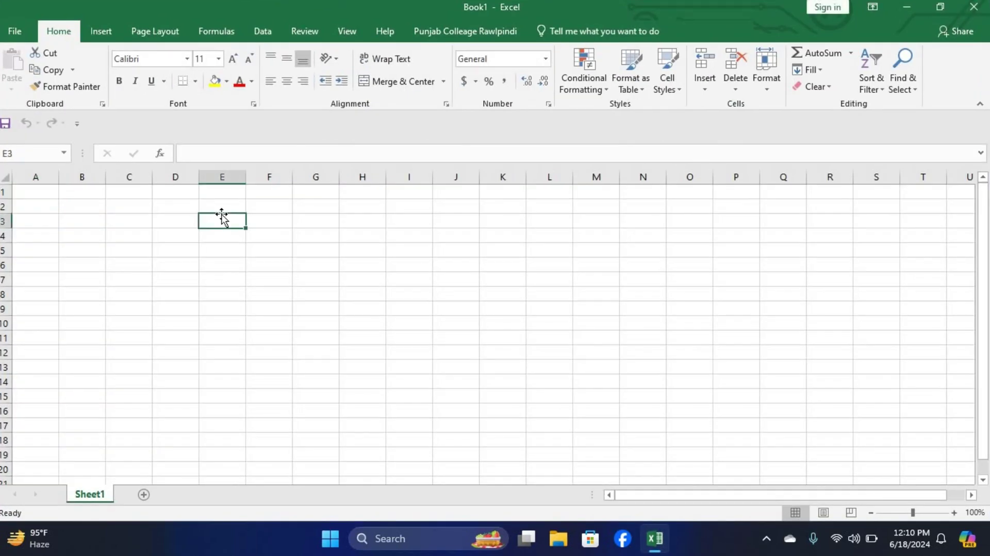
type("S")
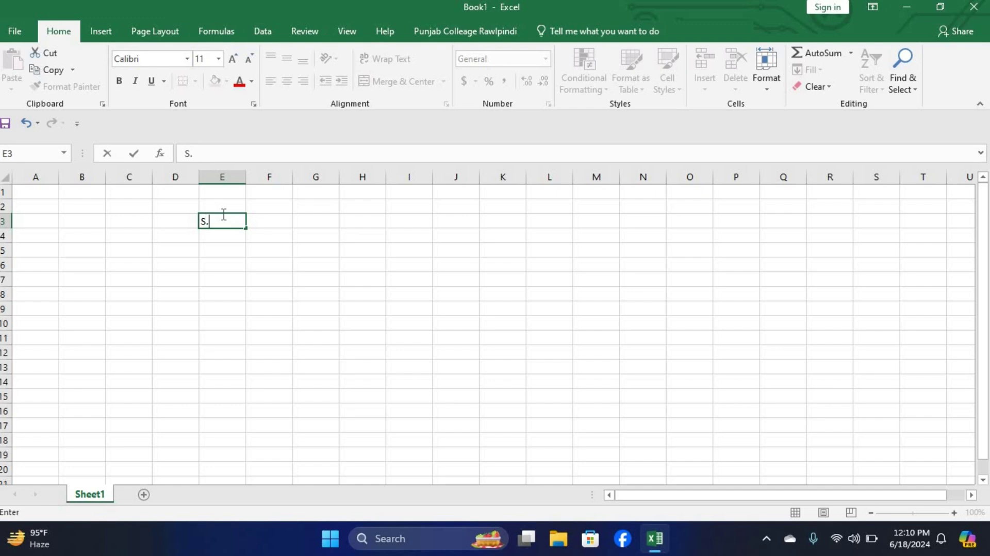
type(".n")
key("BackSpace")
type("No")
key("Tab")
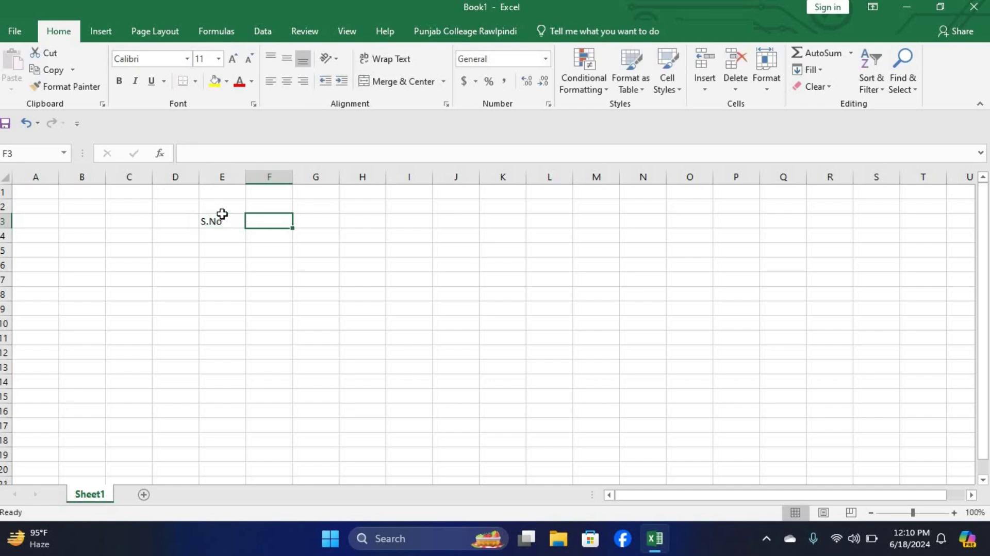
type("Pr")
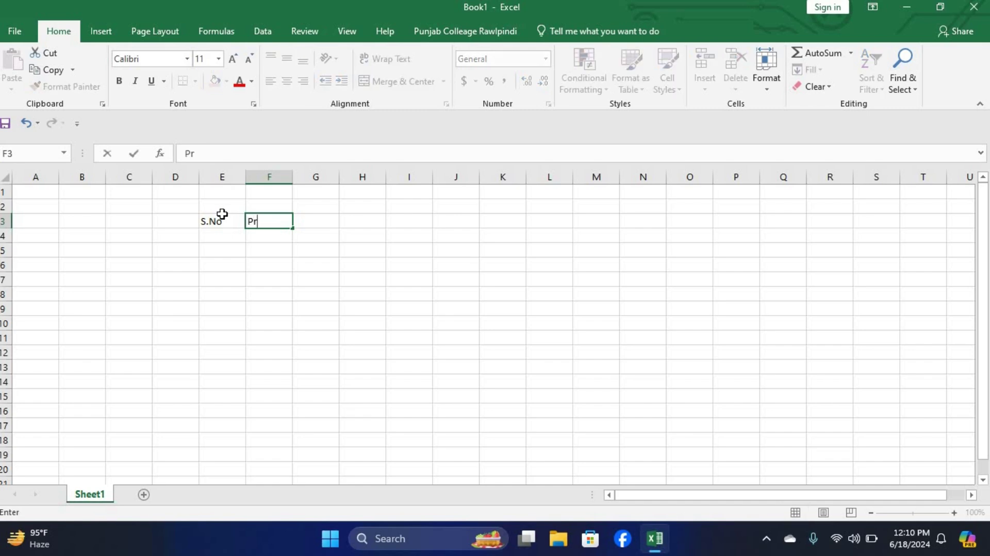
type("oduct")
key("Tab")
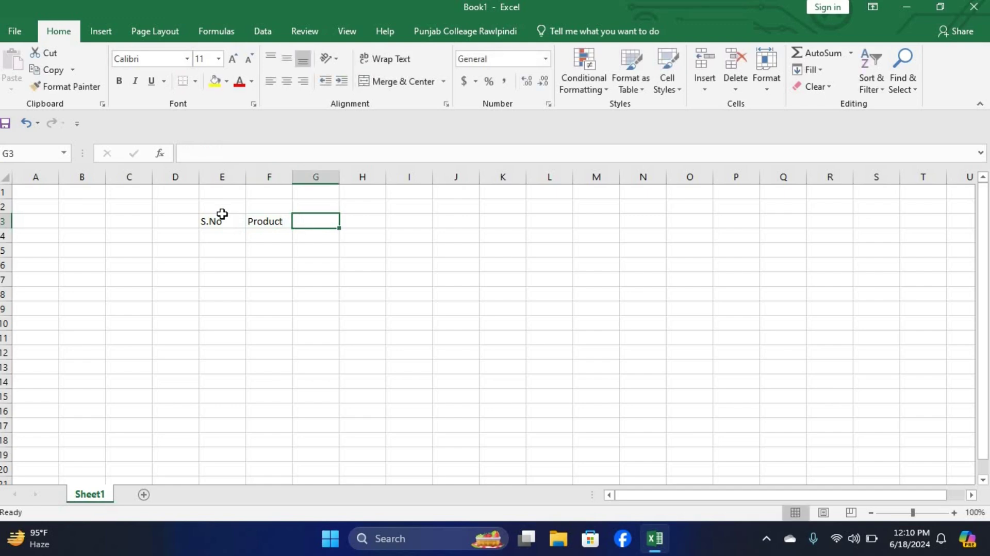
- Enter the headings P/Price, Expense and Saving in cells G3 to I3
type("P")
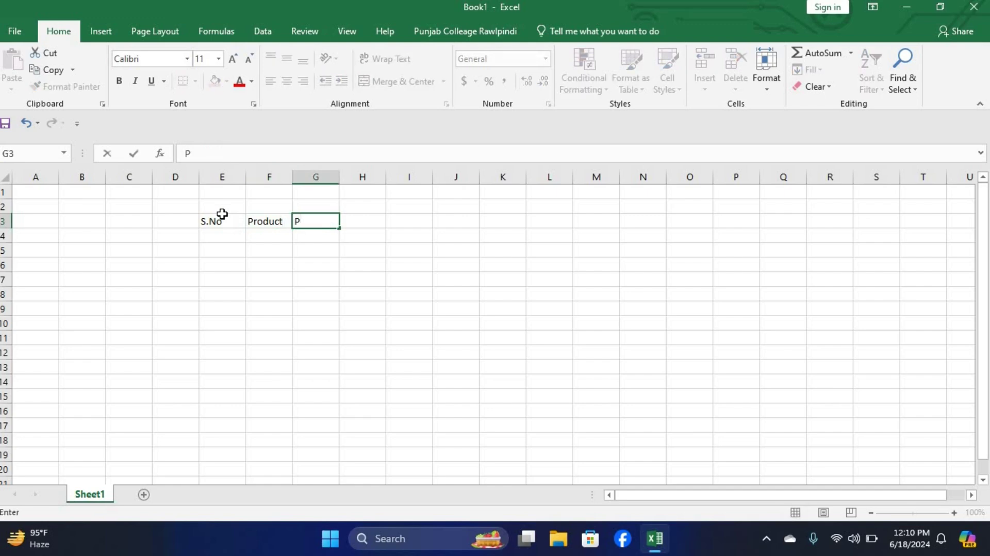
type("/Price")
key("Tab")
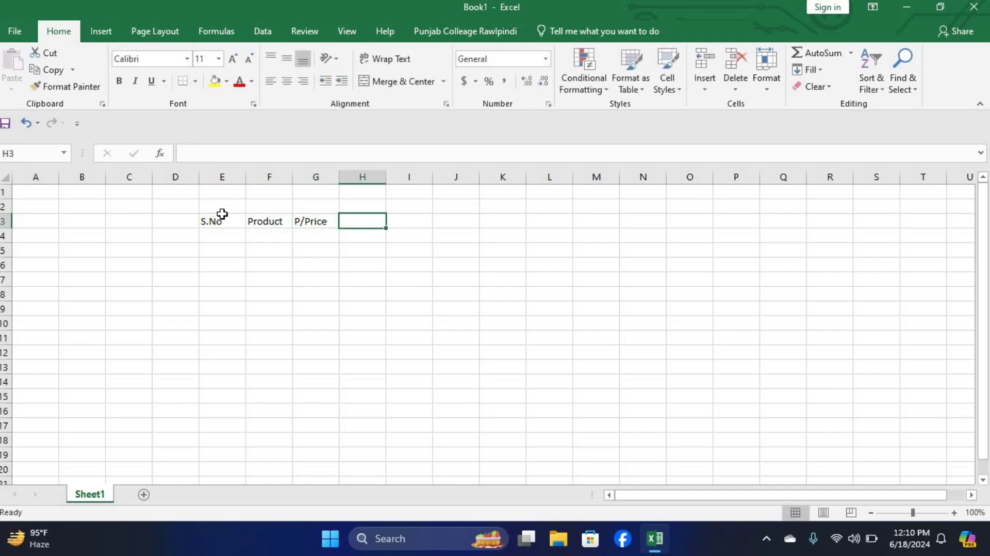
type("Ex")
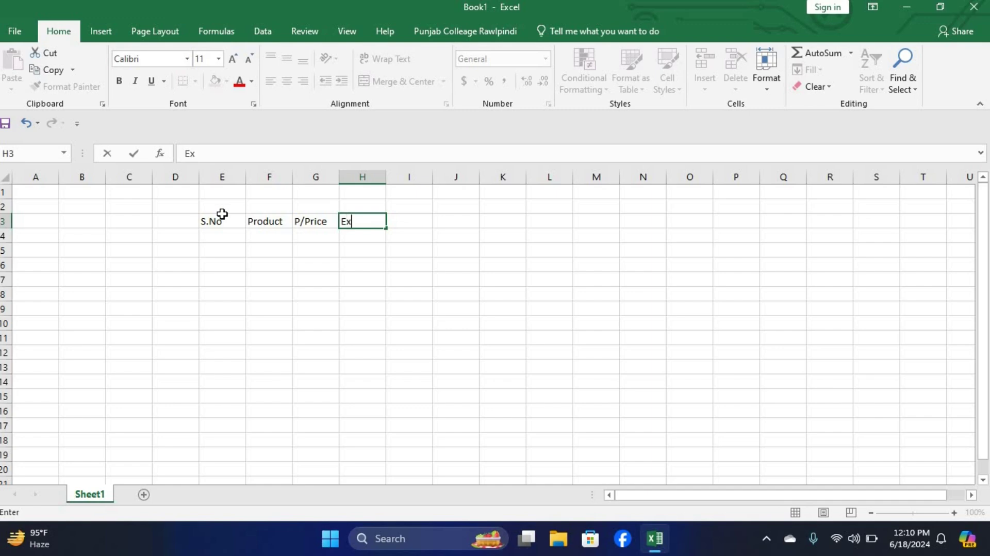
type("pense")
key("Tab")
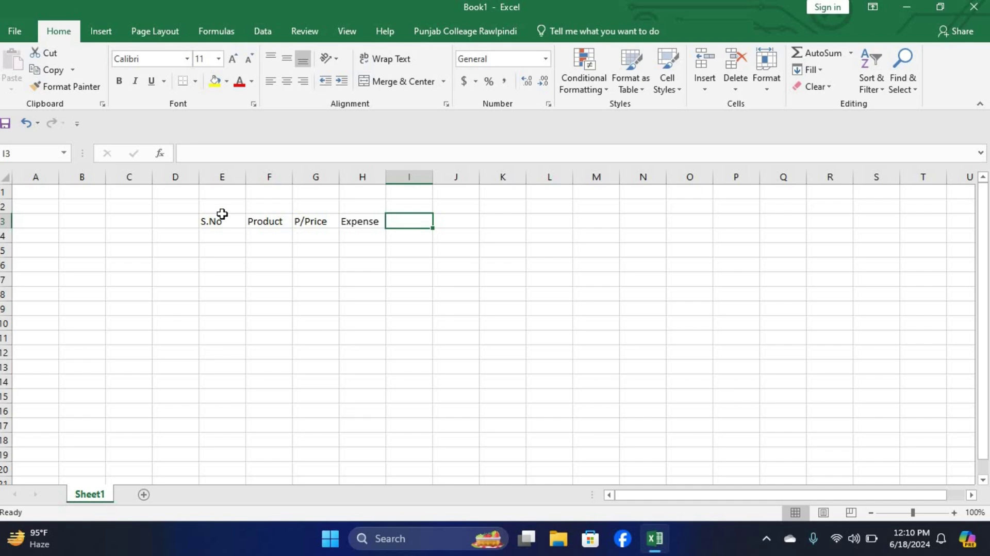
type("Sav")
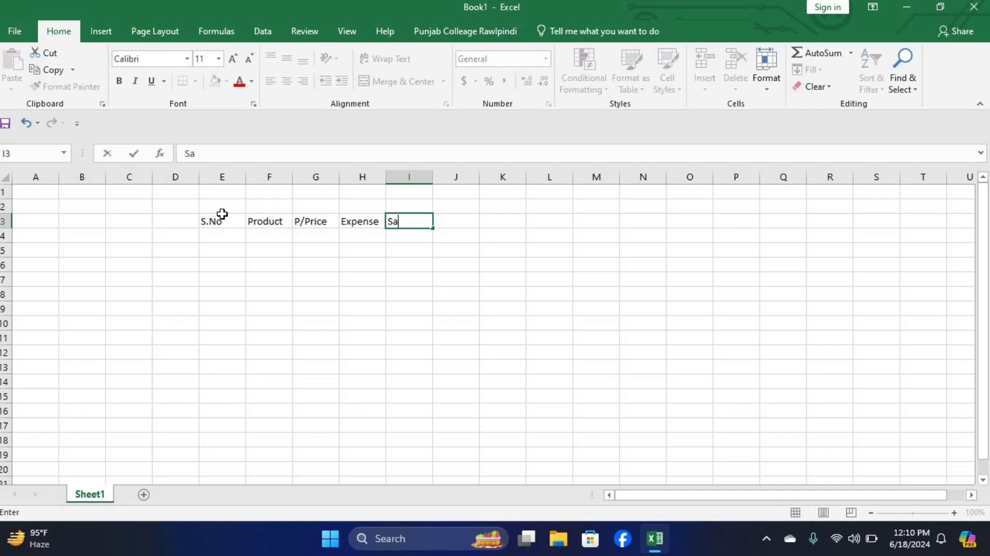
key("BackSpace")
type("ving")
left_click(228, 266)
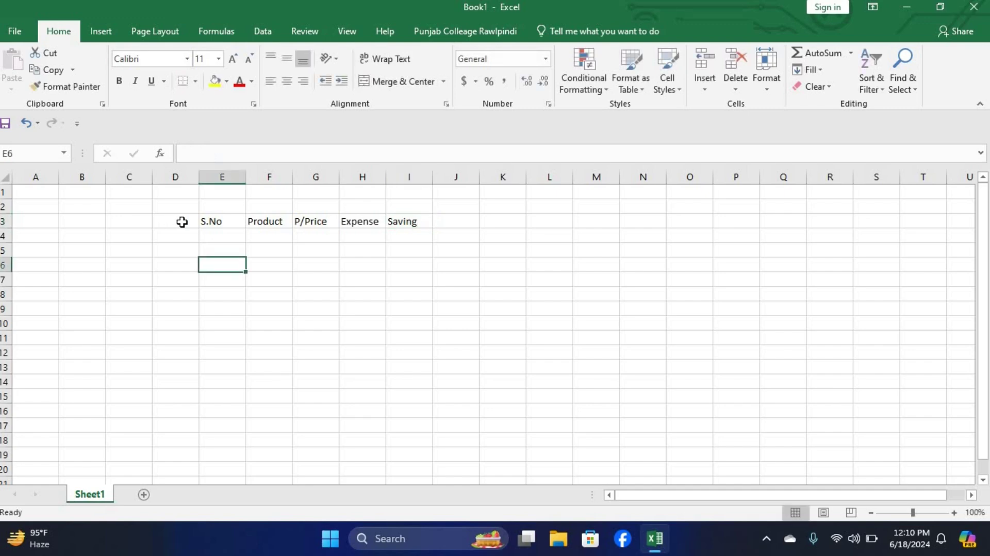
- Make the heading row E3:I3 bold and increase its font size to 16
left_click_drag(230, 221, 415, 222)
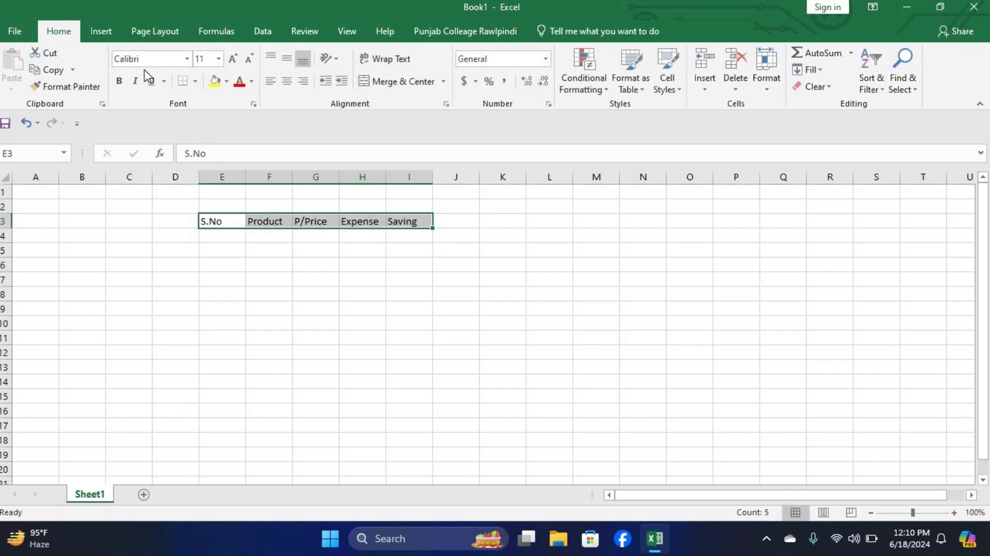
left_click(119, 80)
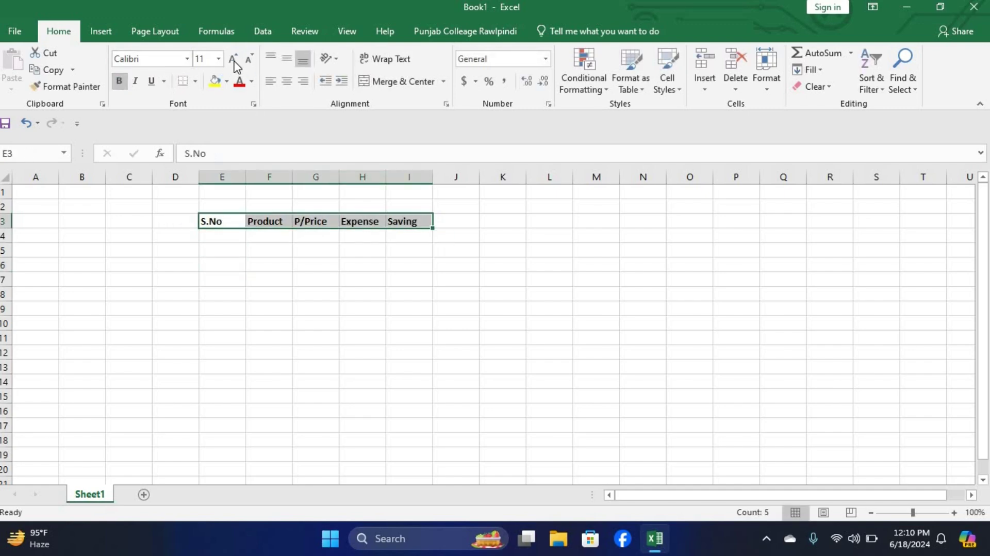
left_click(233, 60)
left_click(234, 60)
left_click(233, 60)
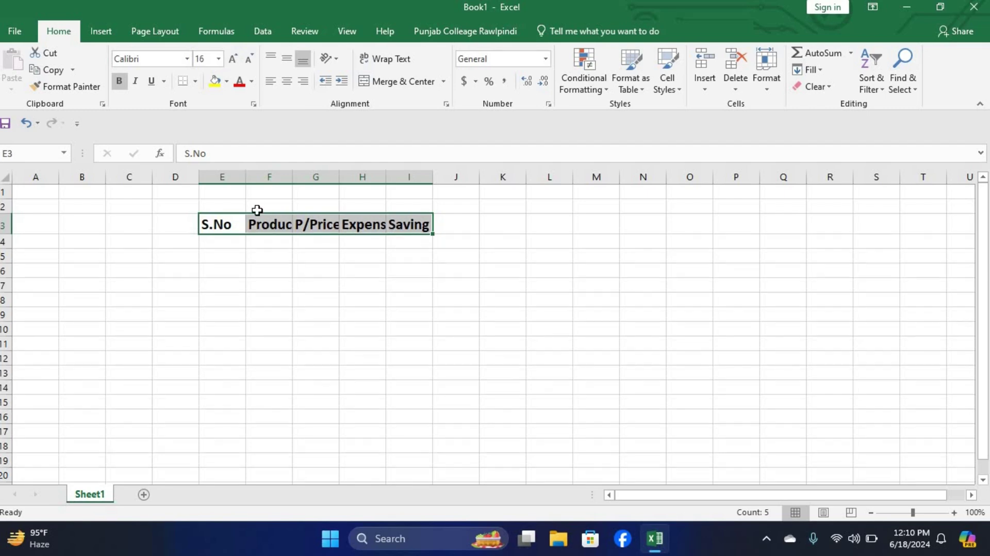
- Widen columns E to I to fit their headings and change the heading in I3 to Savaing
left_click_drag(246, 177, 525, 179)
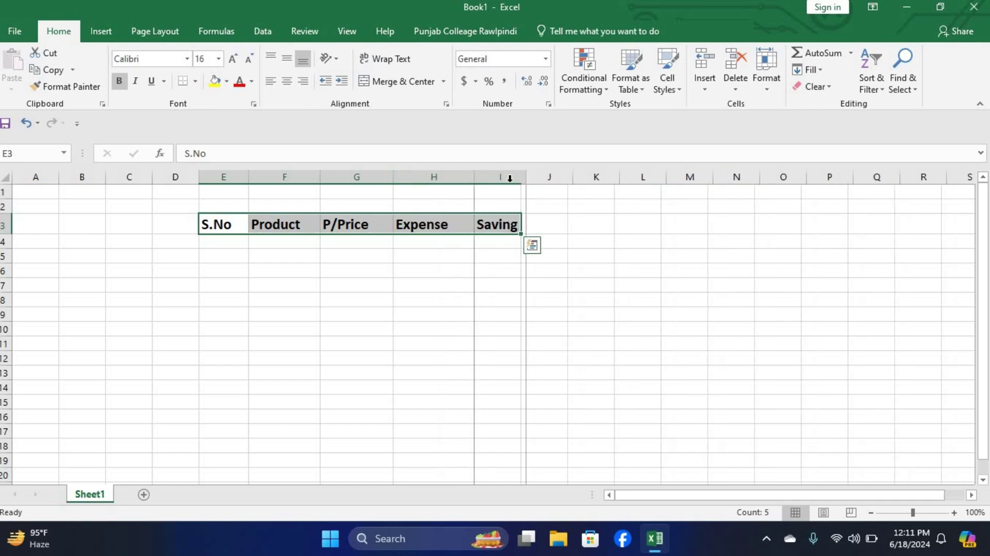
double_click(495, 223)
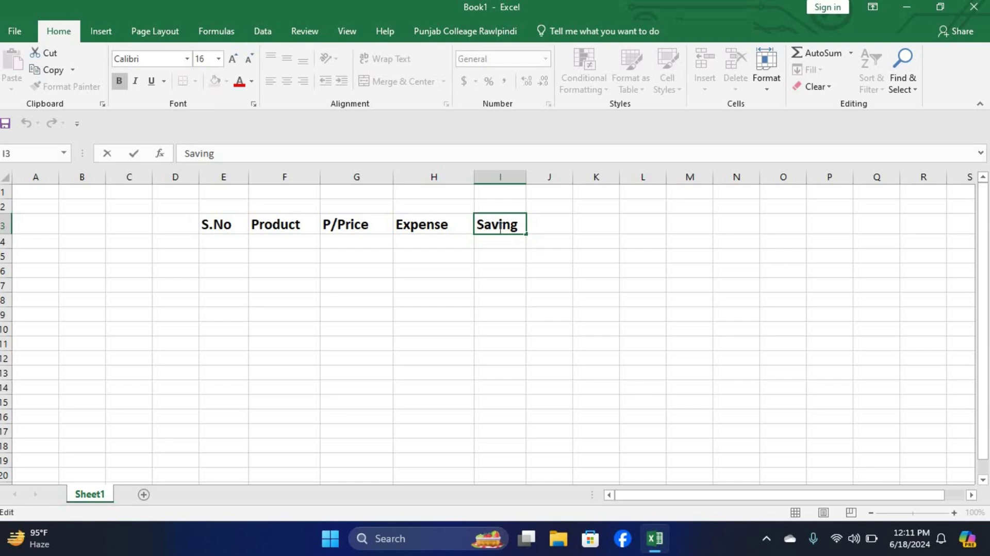
type("a")
left_click(479, 295)
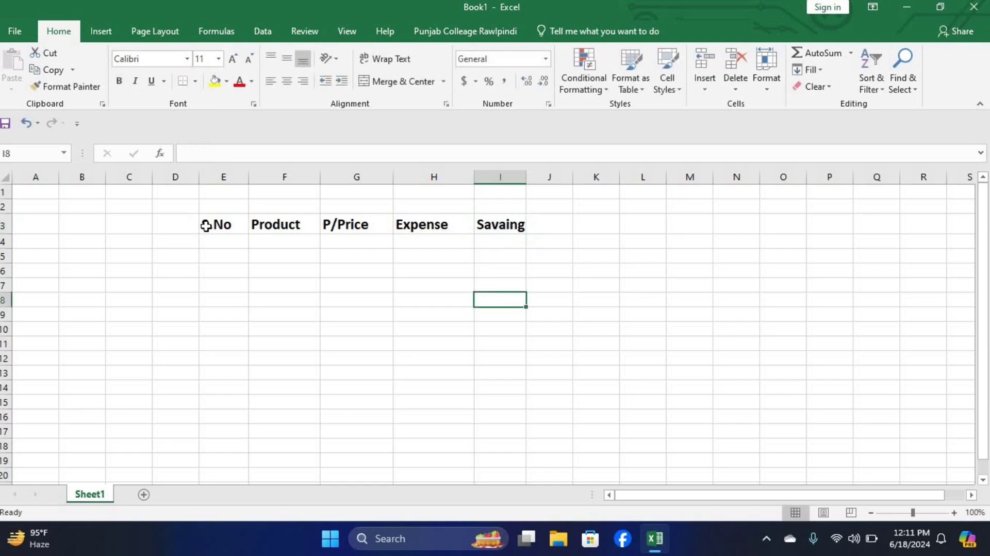
- Apply thick outside borders around the heading row E3:I3
left_click_drag(206, 224, 487, 224)
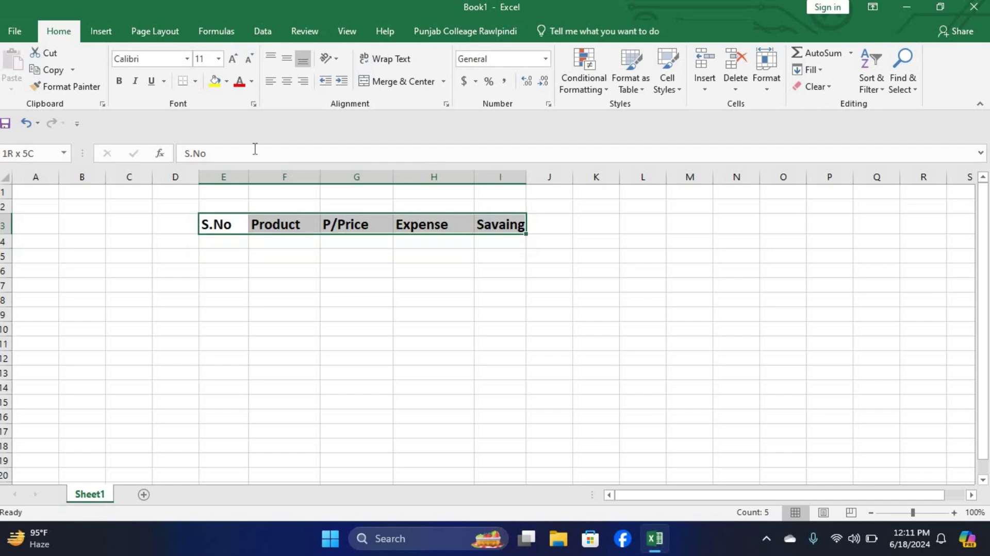
left_click(195, 81)
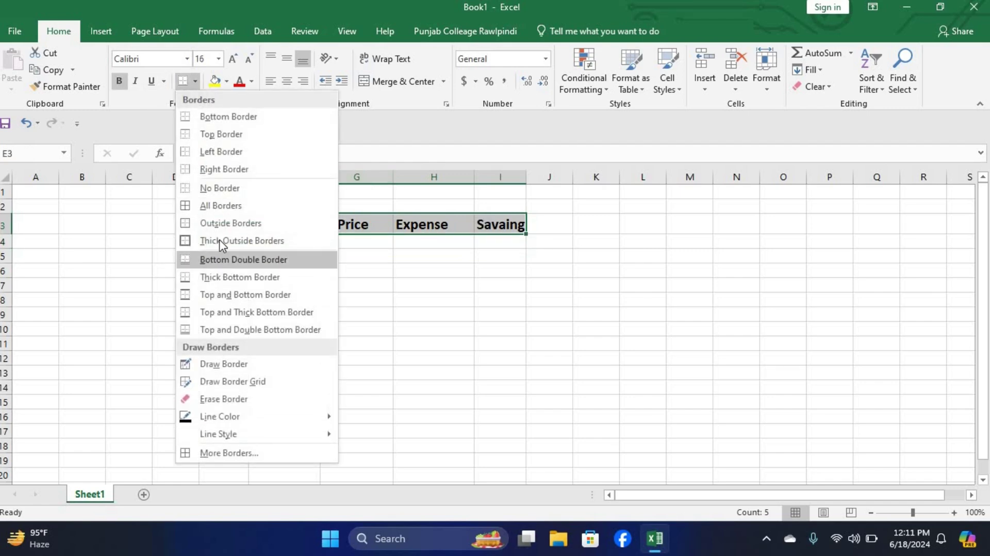
left_click(221, 240)
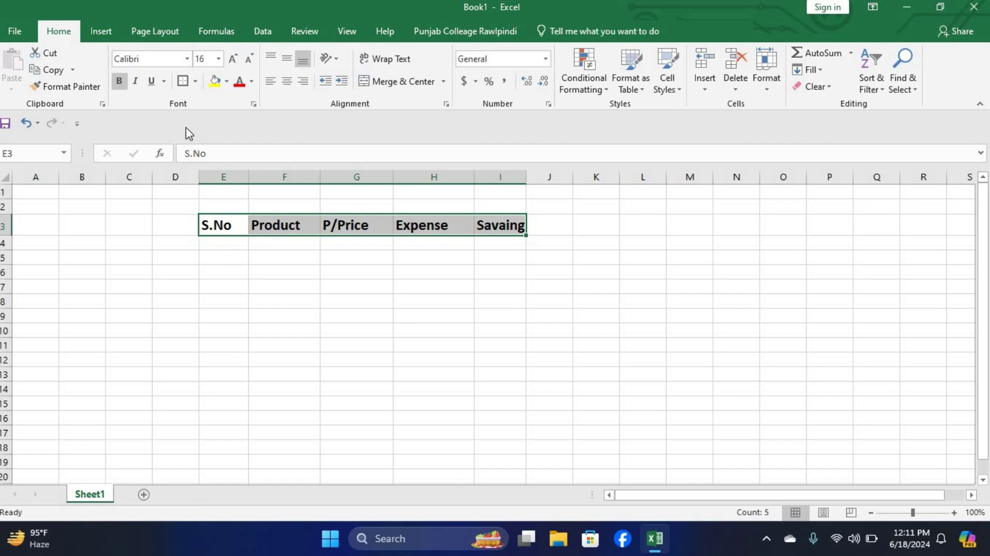
left_click(223, 270)
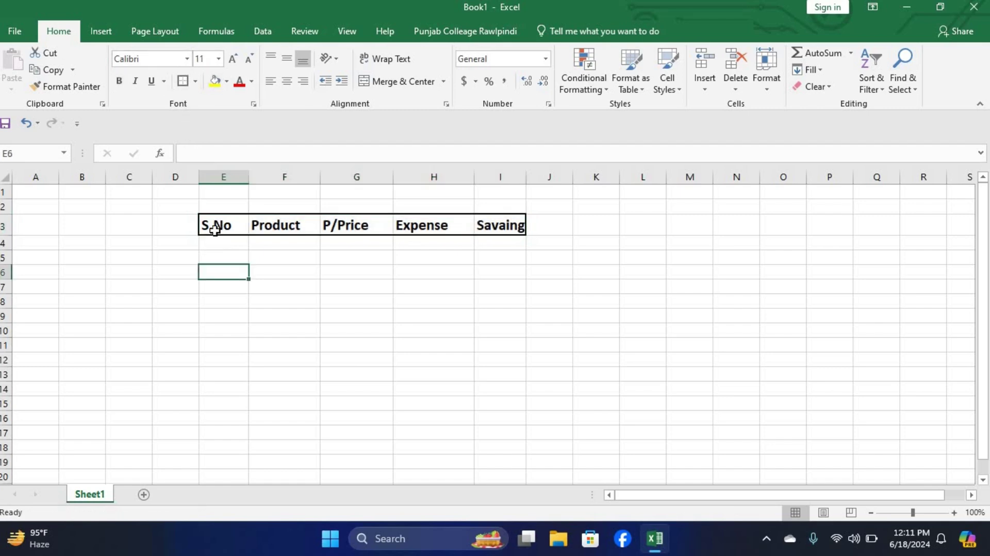
- Apply thick outside borders to the individual heading cells so that each heading in row 3 is boxed separately
left_click(218, 225)
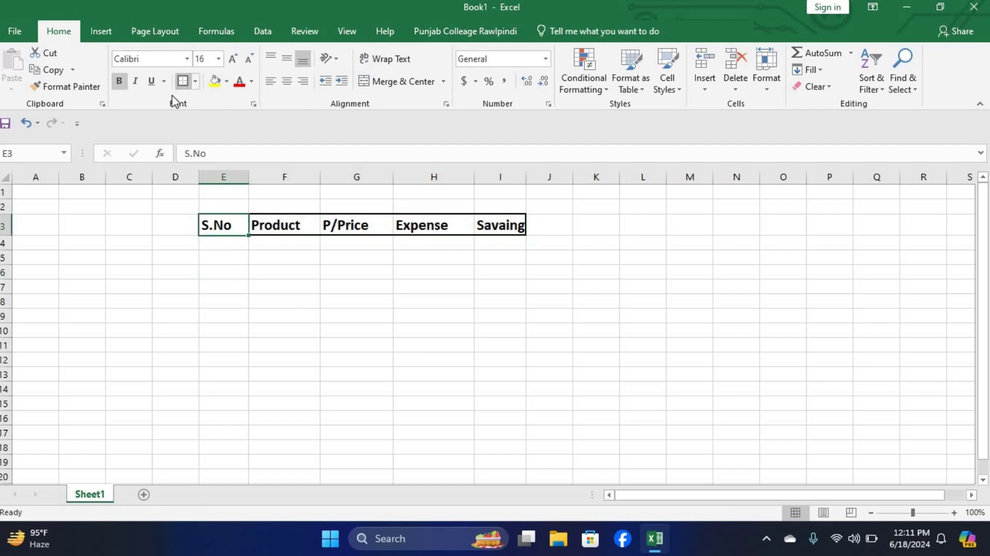
key("Right")
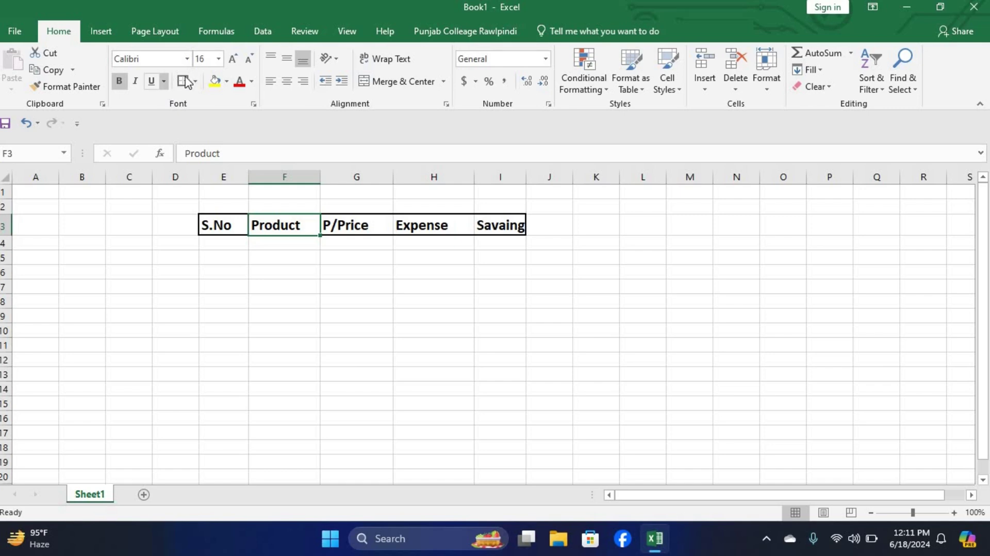
left_click(183, 81)
key("Right")
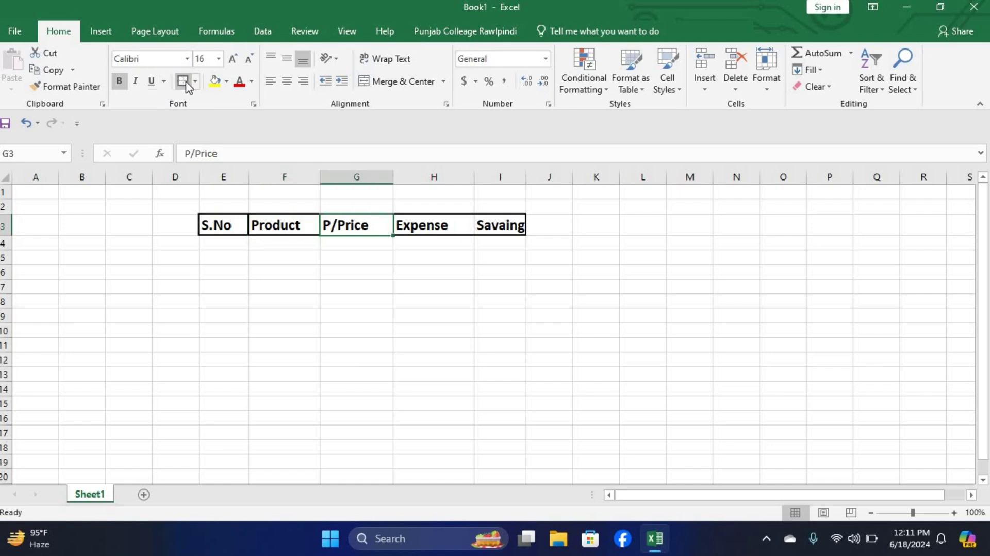
key("Right")
key("Right")
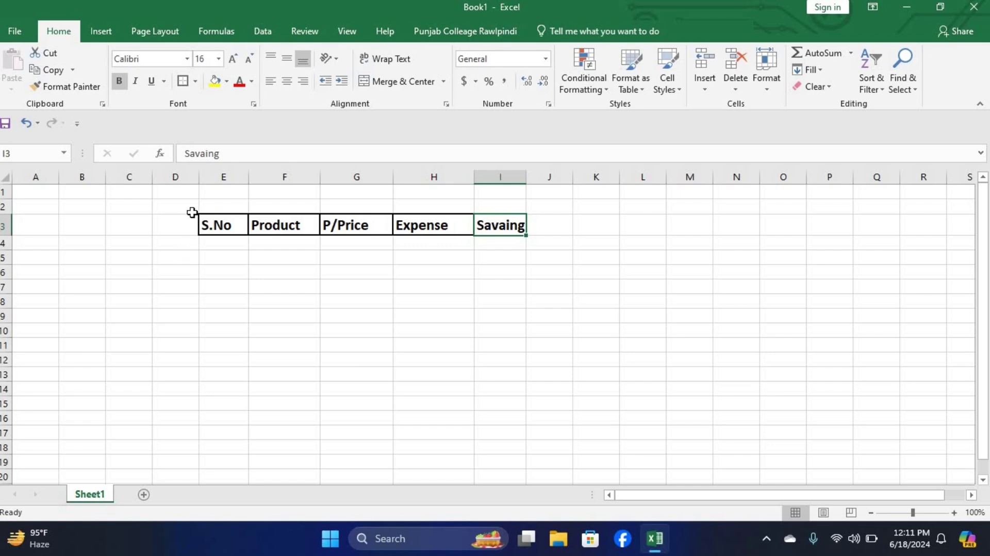
- Fill the heading cells E3:I3 with the standard yellow color
left_click_drag(219, 227, 481, 223)
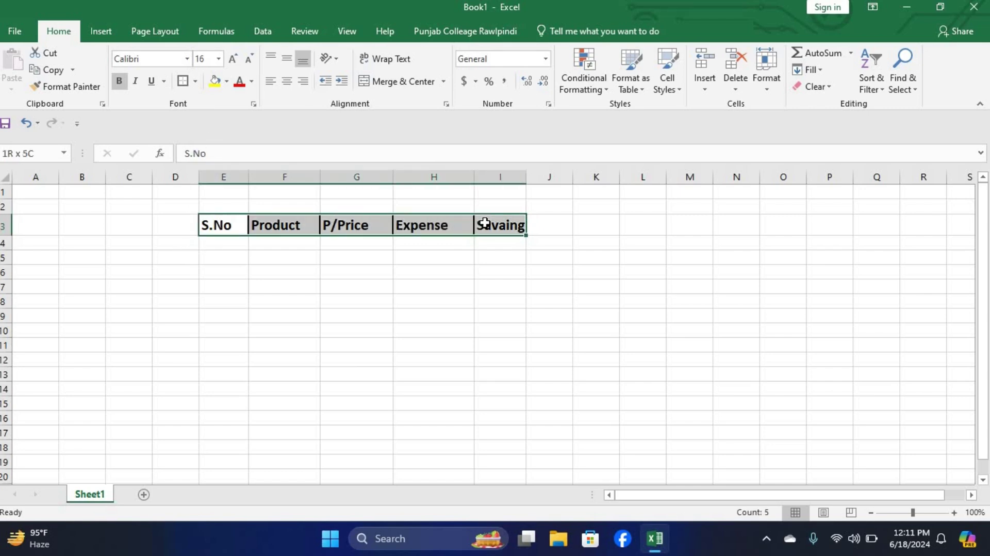
left_click(227, 82)
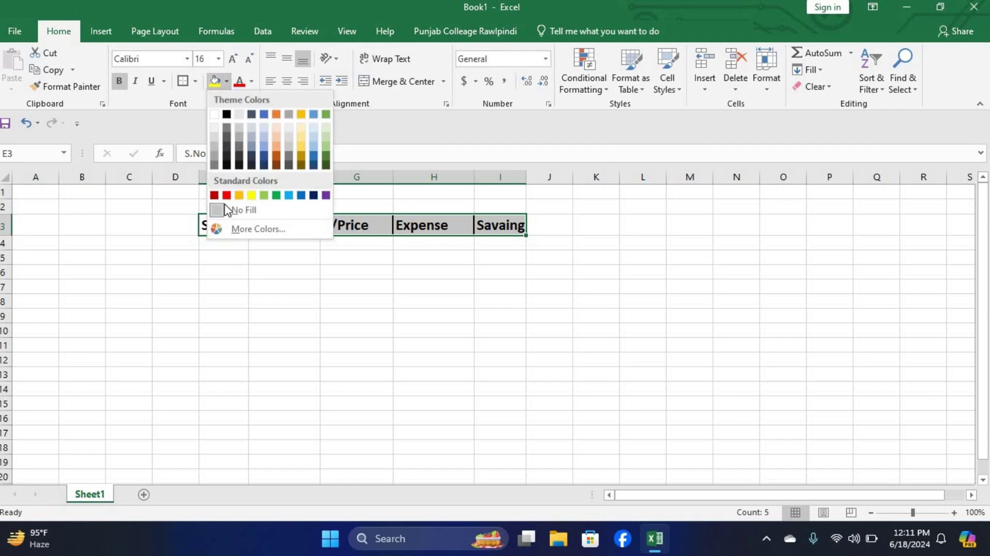
left_click(248, 195)
left_click(235, 296)
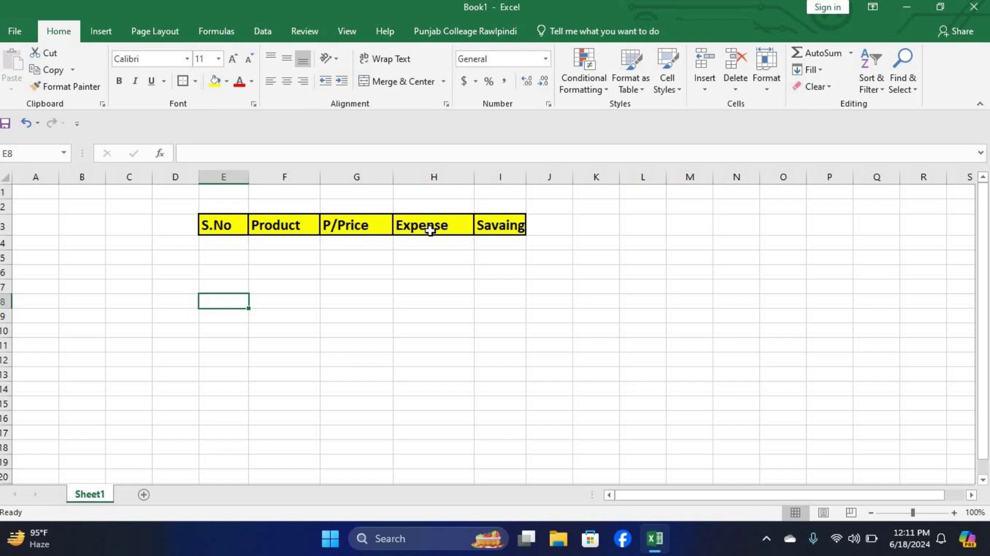
- Enter 1 and 2 below the S.No heading and extend the series to 10 in E4:E13
left_click(226, 246)
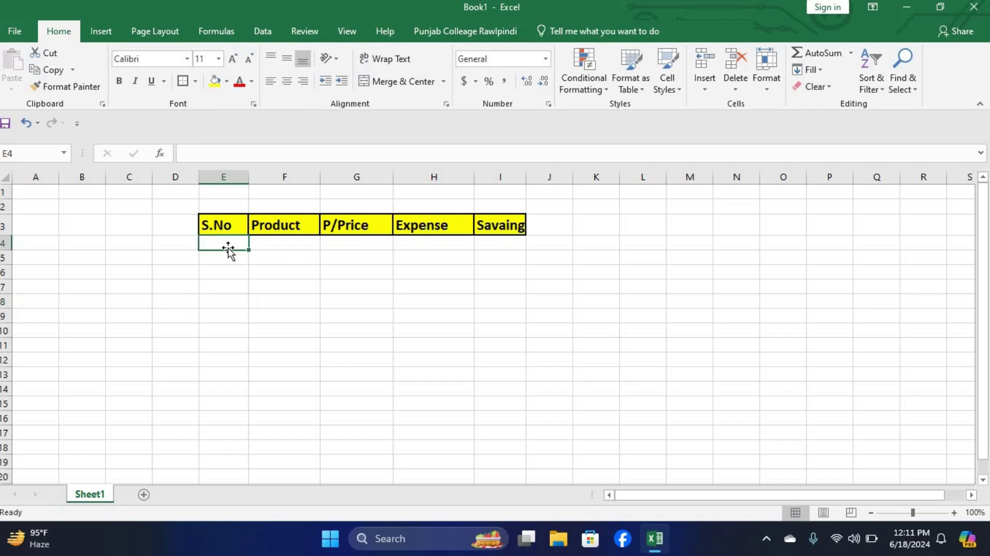
type("1")
key("Return")
type("2")
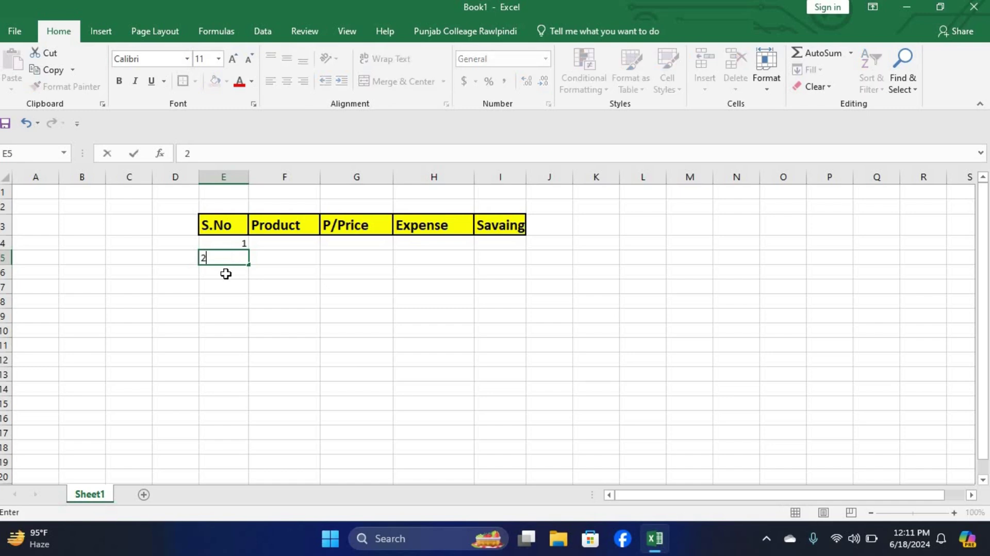
key("Return")
left_click_drag(229, 245, 252, 380)
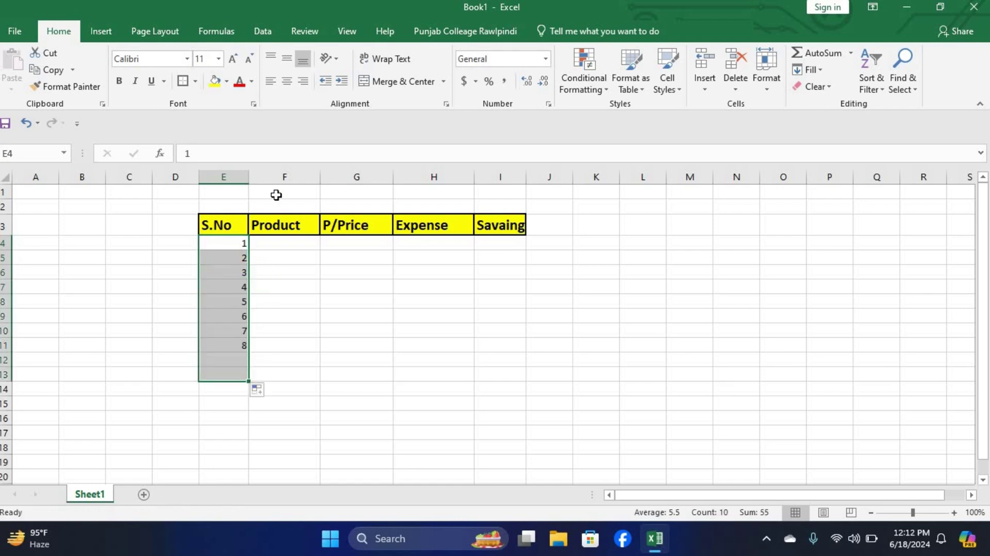
- Center the serial numbers in E4:E13 horizontally
left_click(286, 80)
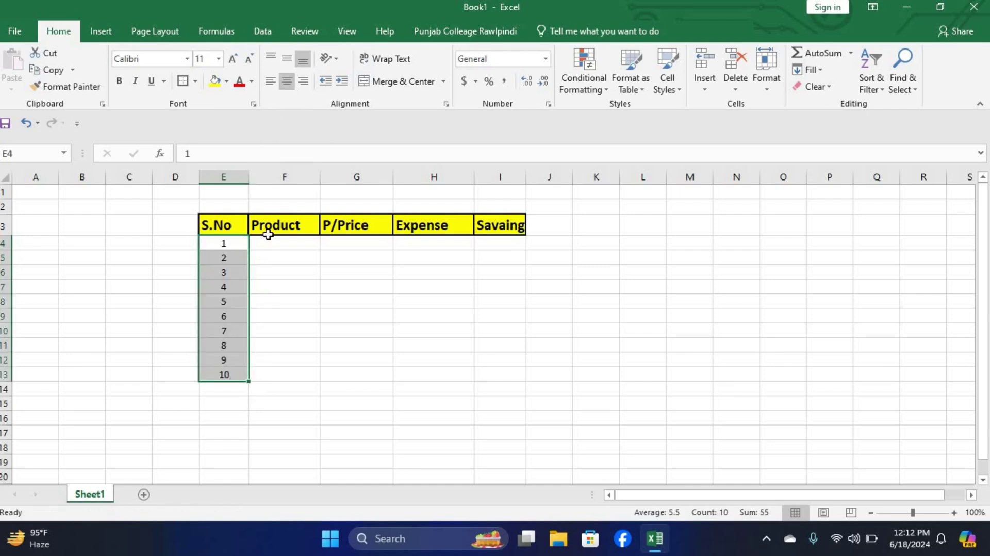
left_click(279, 248)
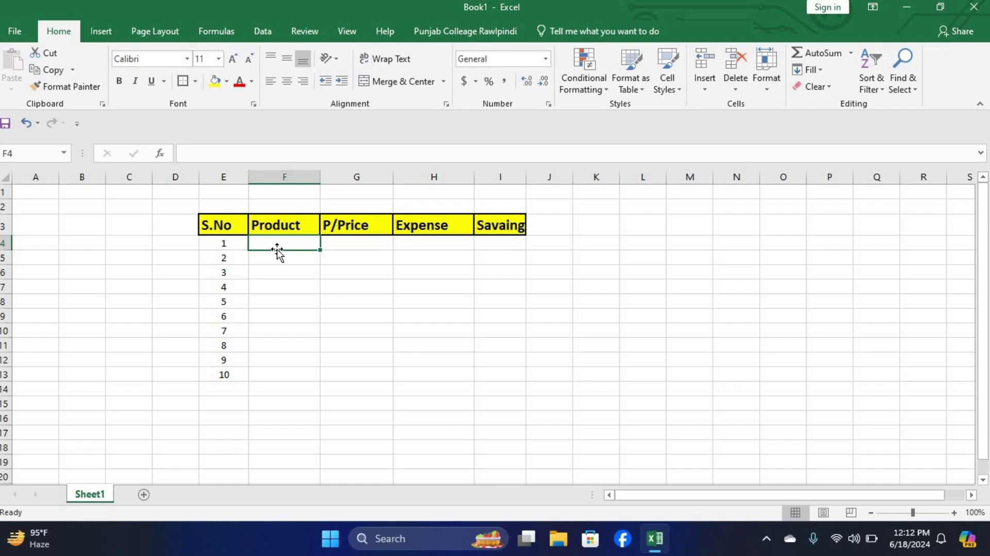
- Change the Product heading in F3 to "Product / N" and widen column F to fit it
left_click(302, 222)
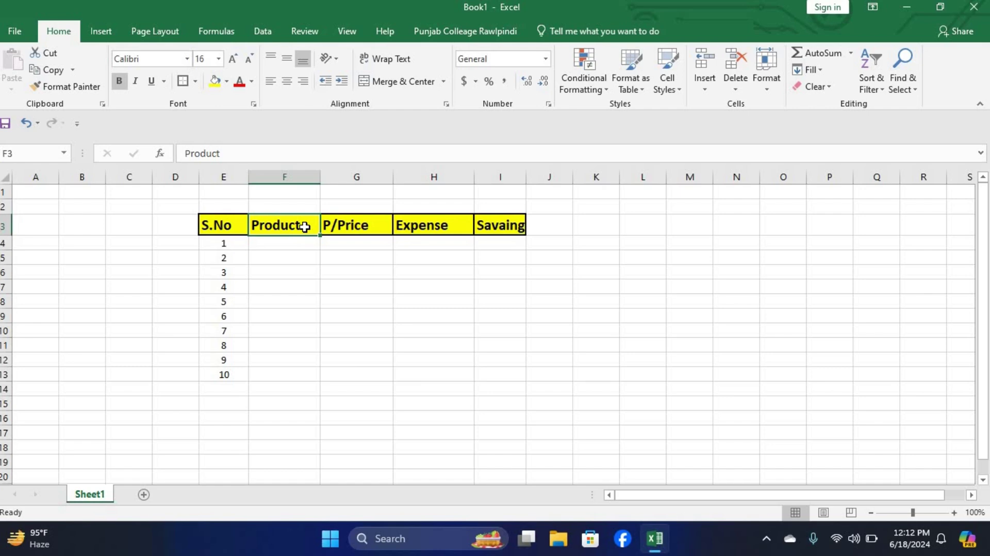
key("BackSpace")
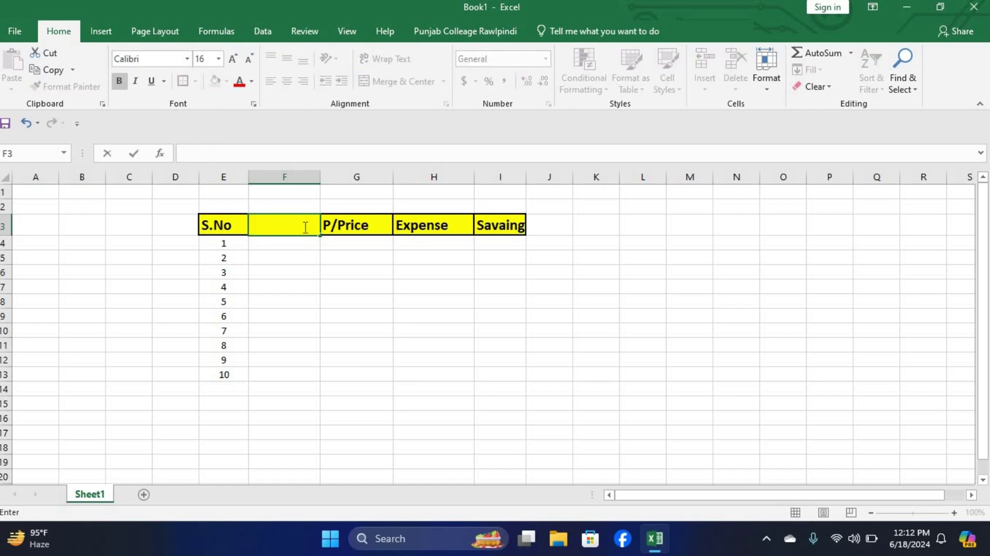
key("ctrl+z")
left_click(305, 228)
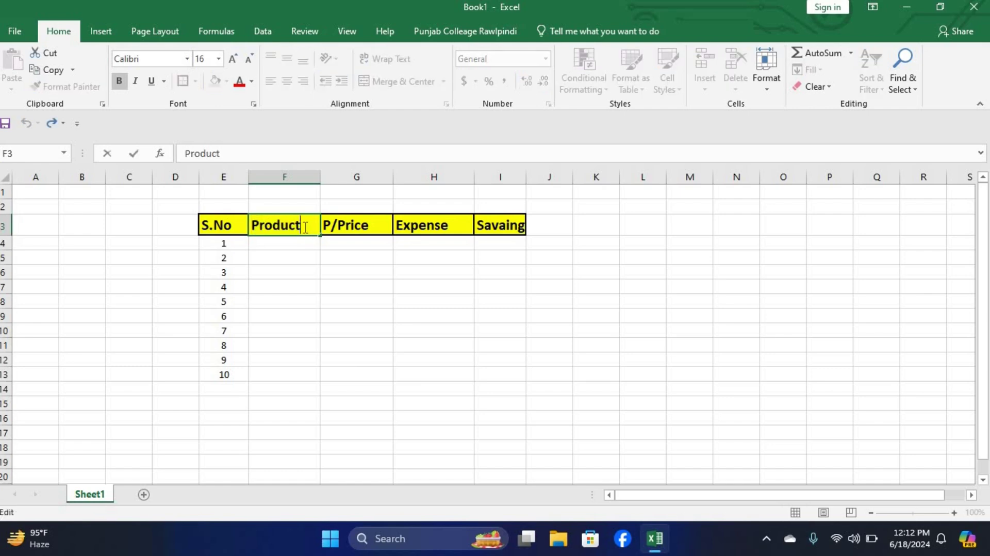
type("/")
key("BackSpace")
type("/ n")
key("BackSpace")
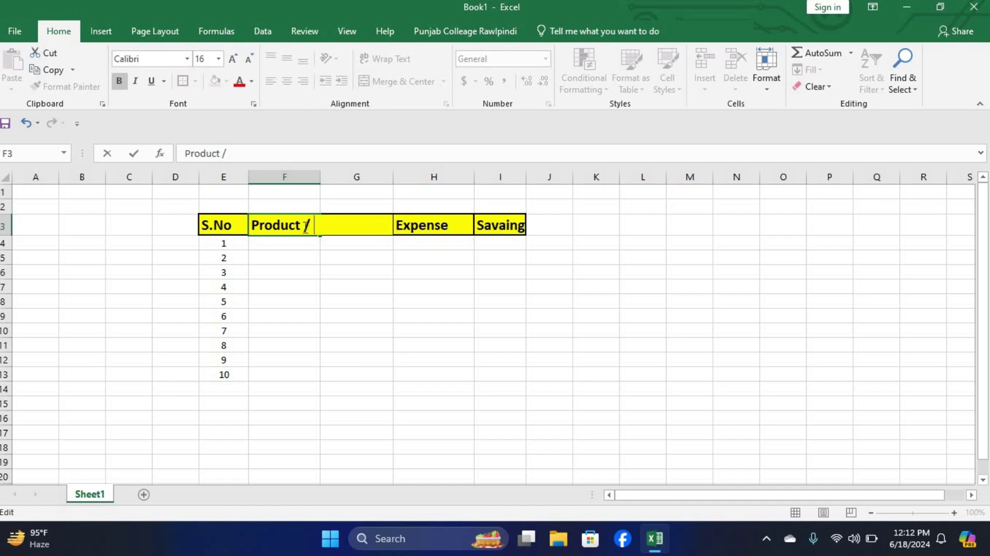
type("N")
left_click(247, 295)
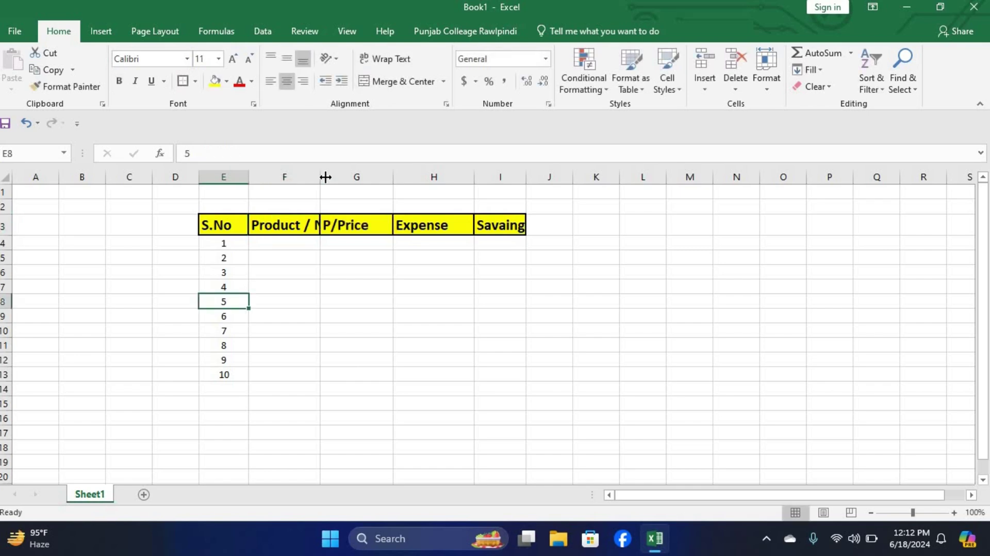
left_click_drag(321, 177, 347, 201)
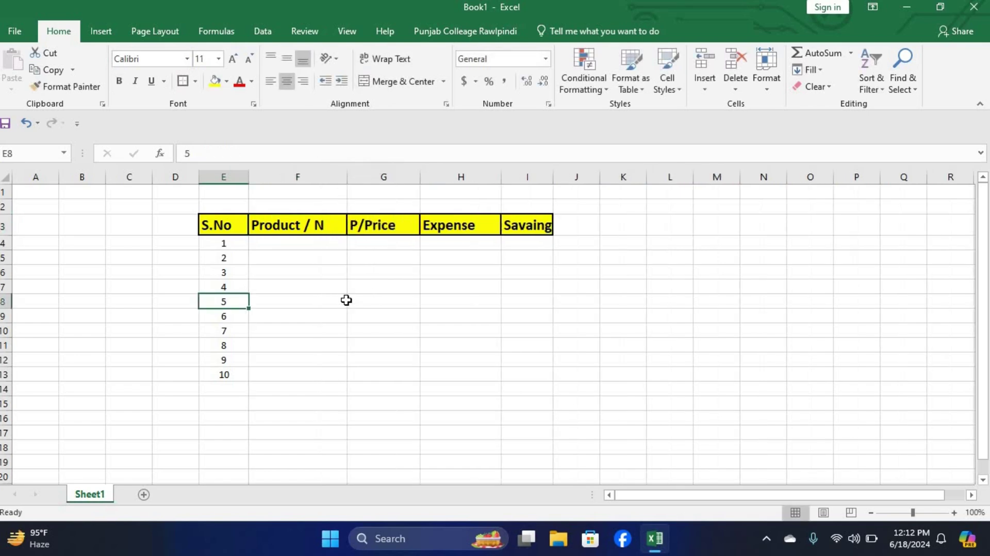
- Enter "Fair lovely" as the first product in F4
left_click(297, 257)
left_click(296, 244)
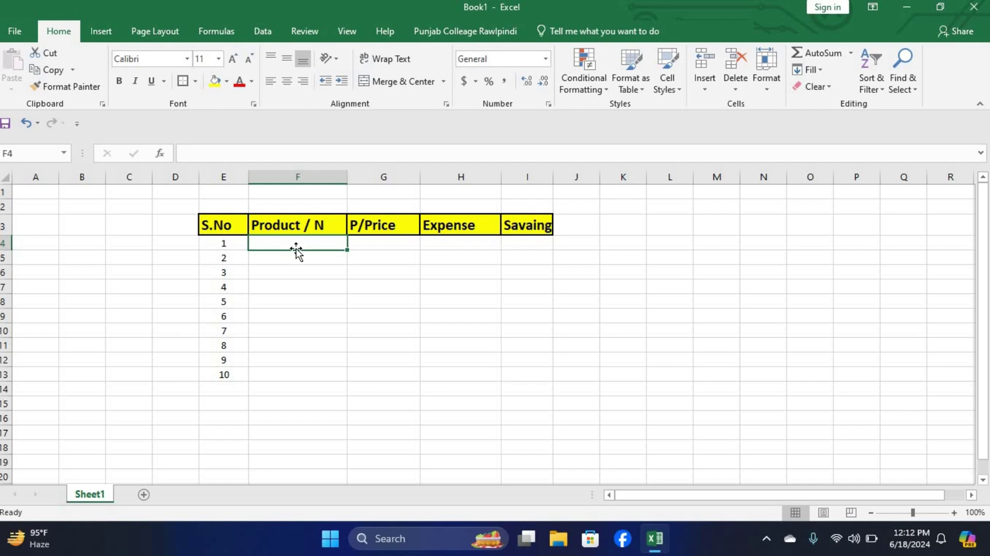
type("Fair")
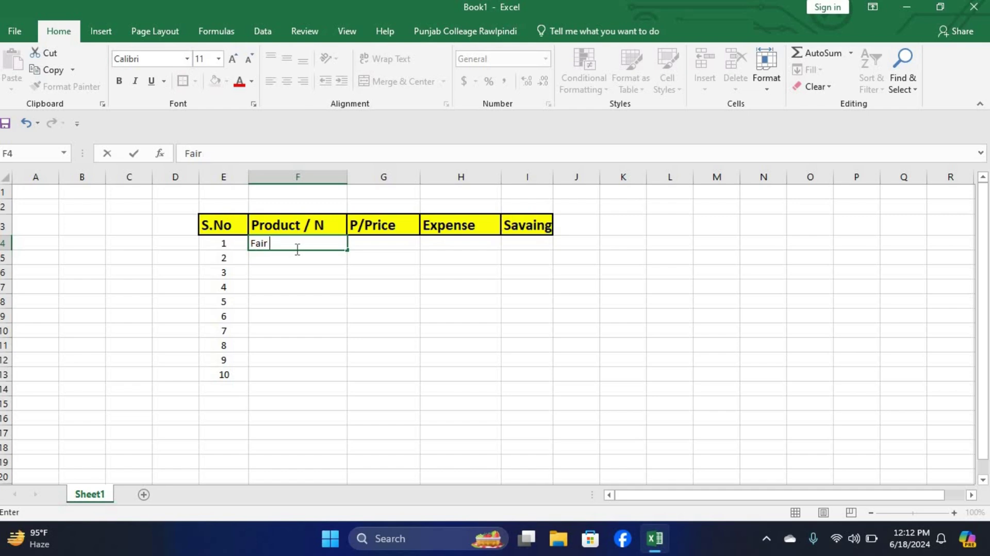
type("love ")
type("y")
key("Return")
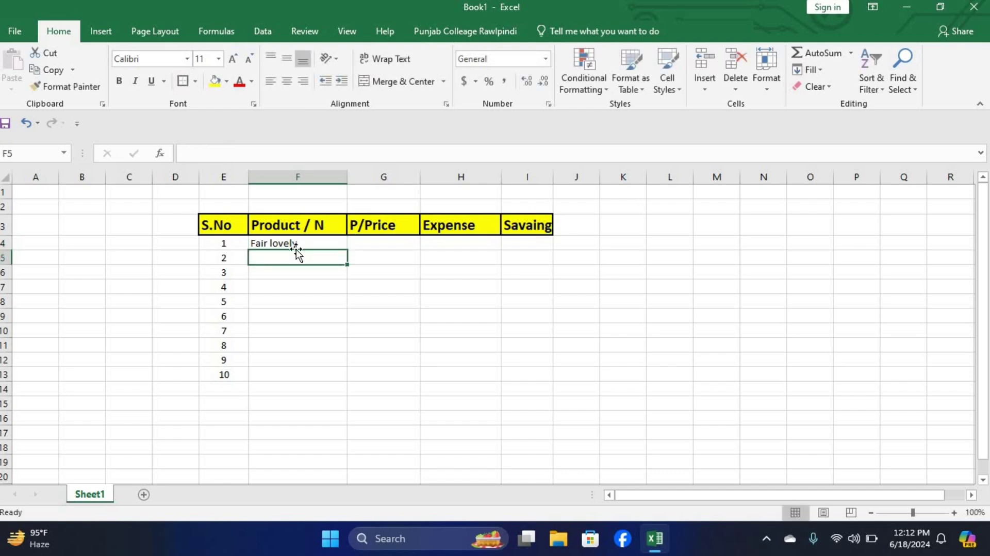
- Enter the products "Blue Ink" in F5 and "Red Ink" in F6
type("Blue")
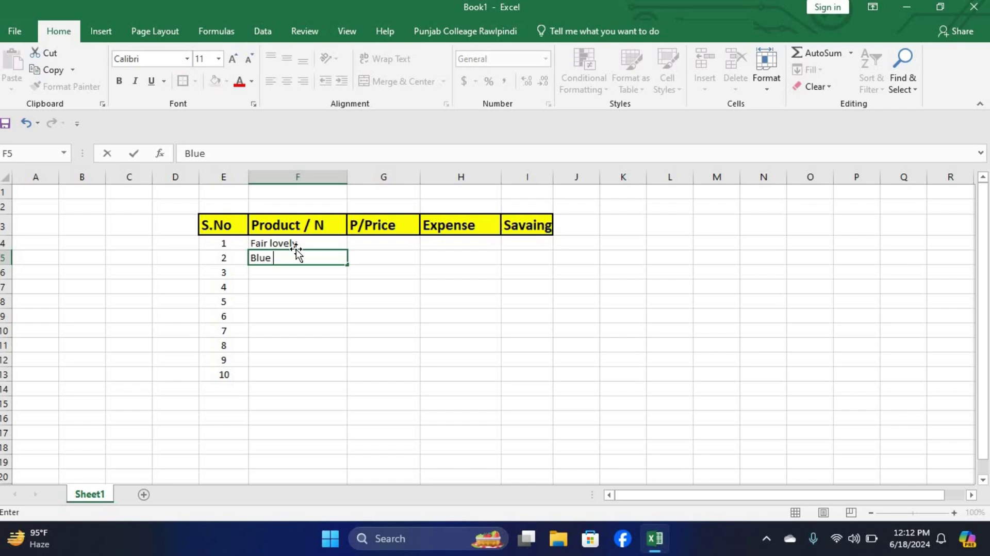
type(" INK")
key("BackSpace")
key("BackSpace")
type("nk")
key("Return")
type("Red")
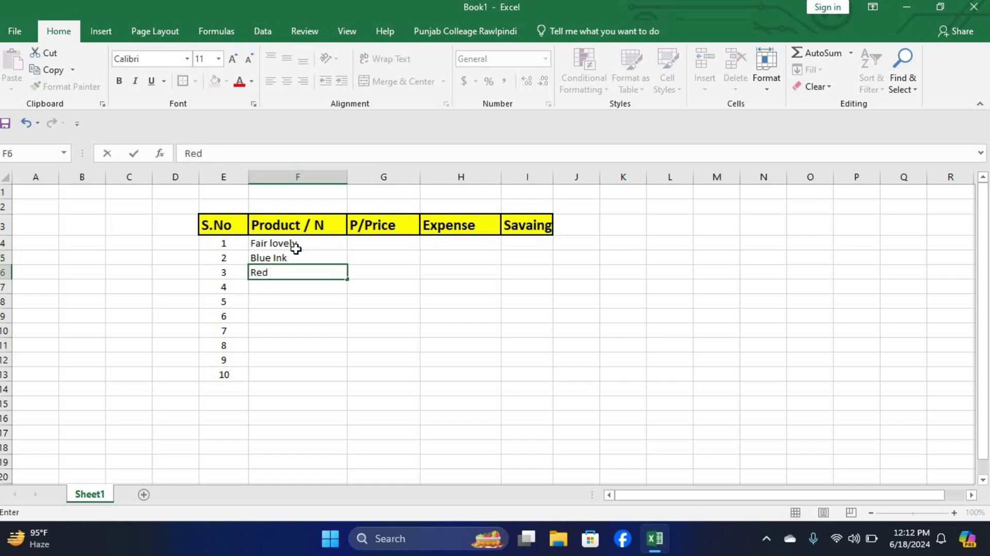
type(" Ink")
key("Return")
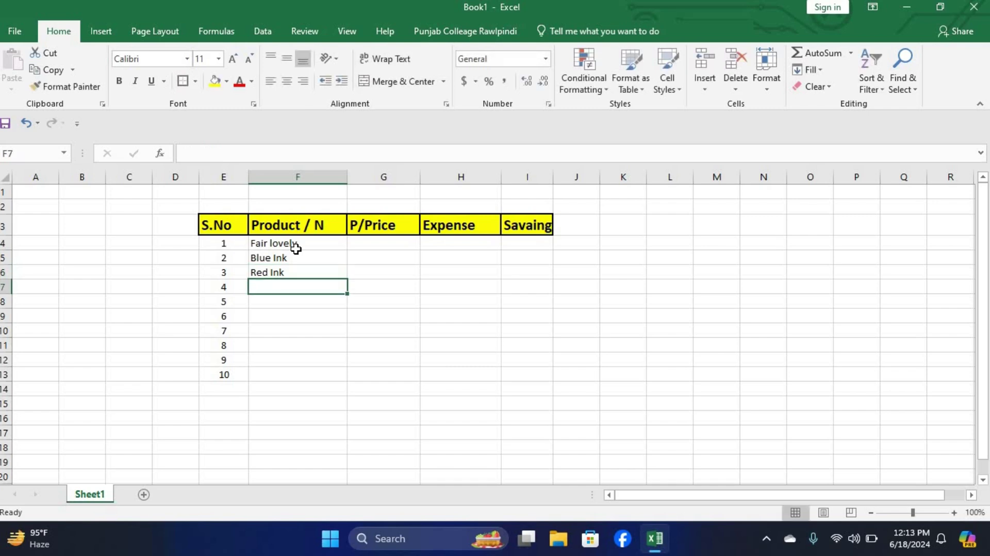
- Enter the products "Shampo" in F7 and "Pen" in F8
type("Shamo")
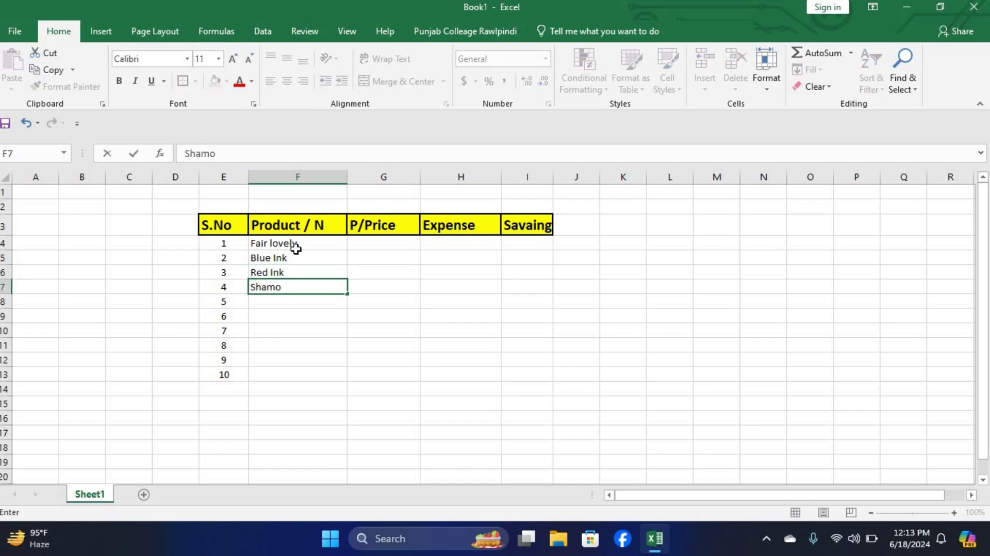
key("BackSpace")
type("po")
key("Return")
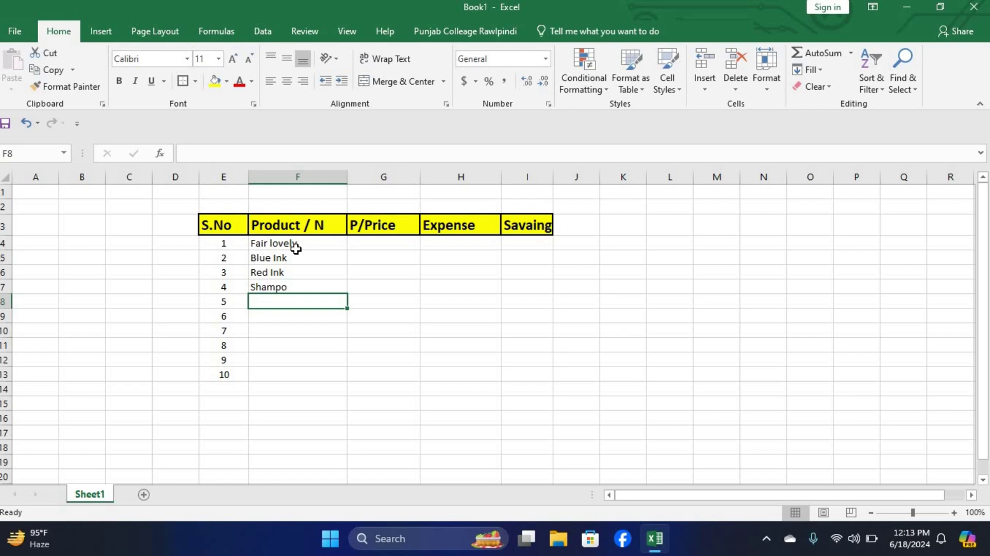
type("Pen")
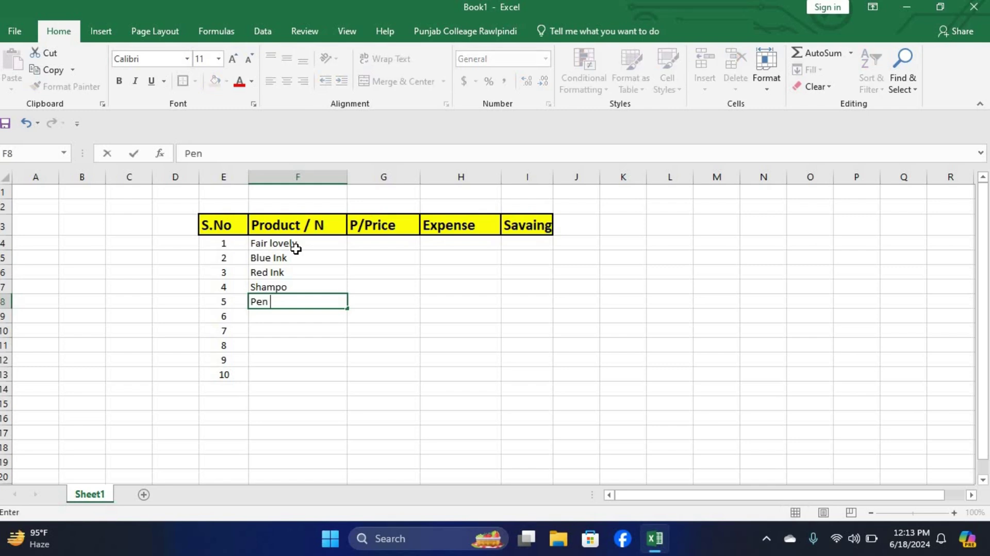
key("Return")
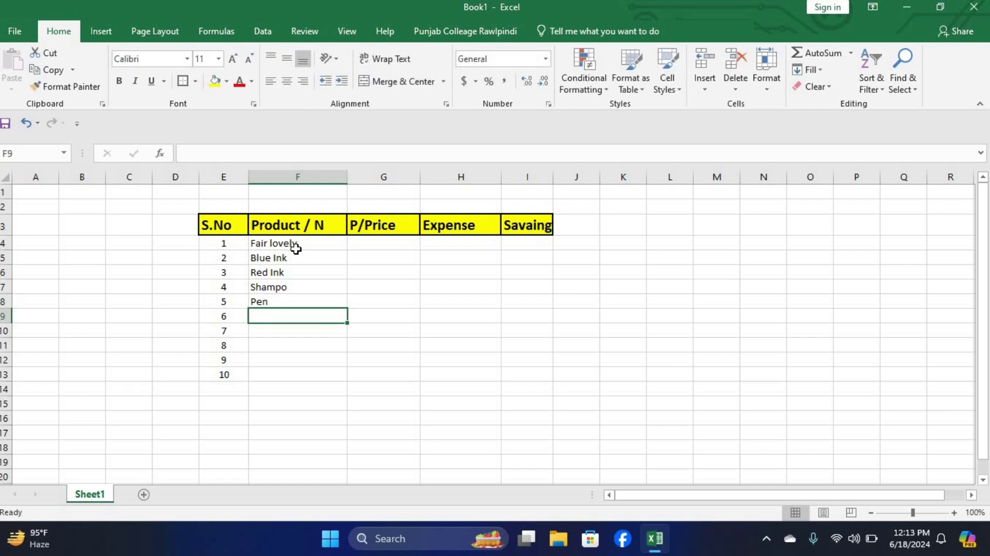
- Enter "Marker" as the sixth product in F9
type("Mar")
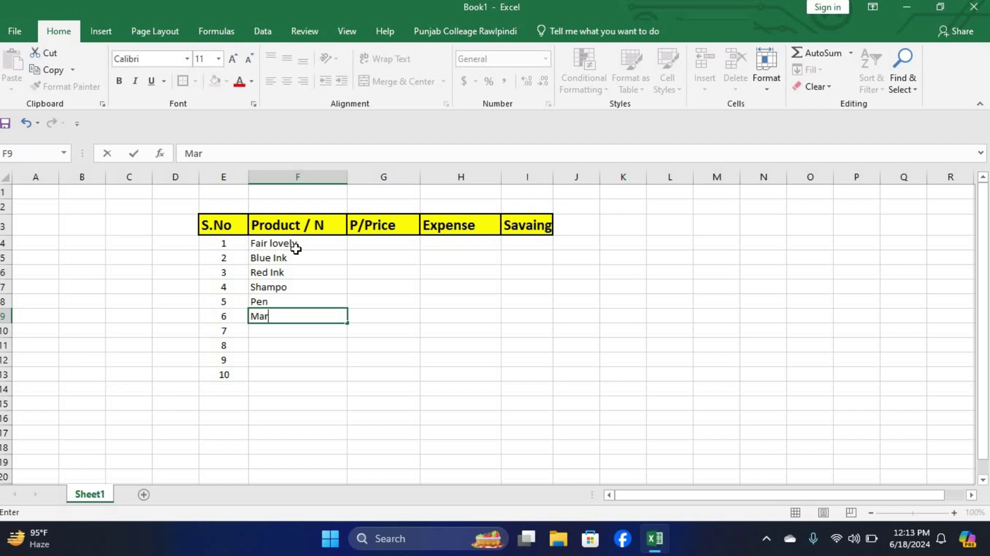
type("j")
type("kre")
key("BackSpace")
key("BackSpace")
type("er")
key("Return")
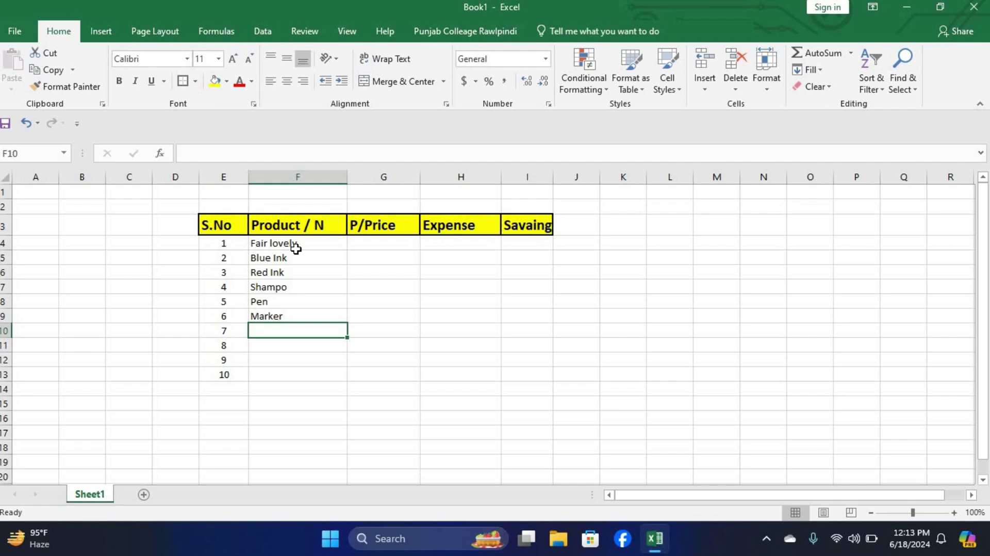
- Enter the products "Book" in F10 and "Hard Copy" in F11
type("Boo")
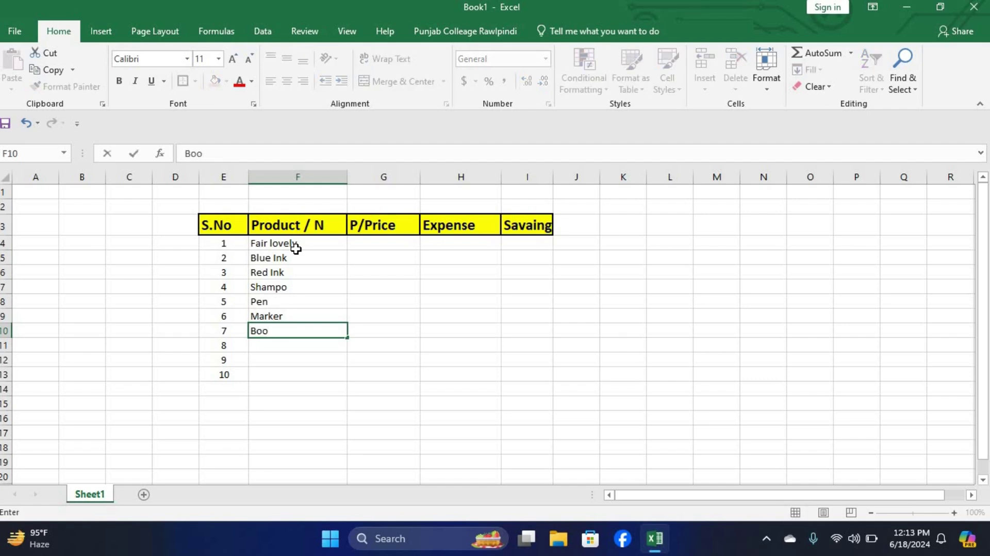
type("k")
key("Return")
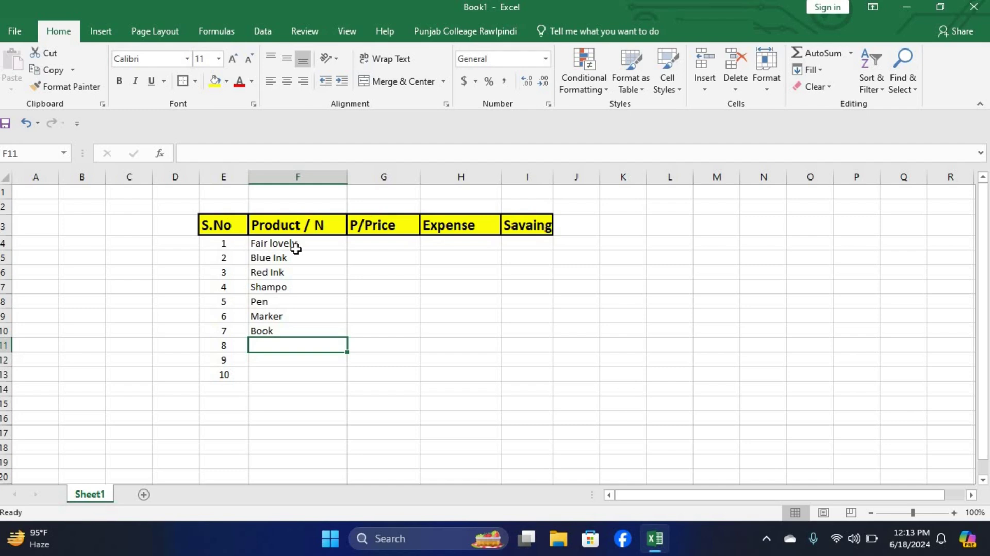
type("Ha")
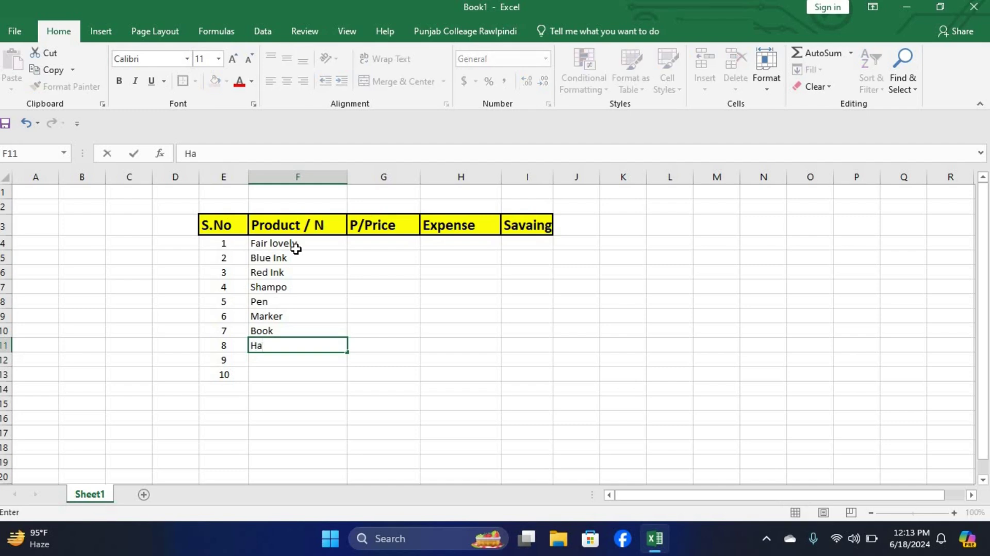
type("rd Copy")
key("Return")
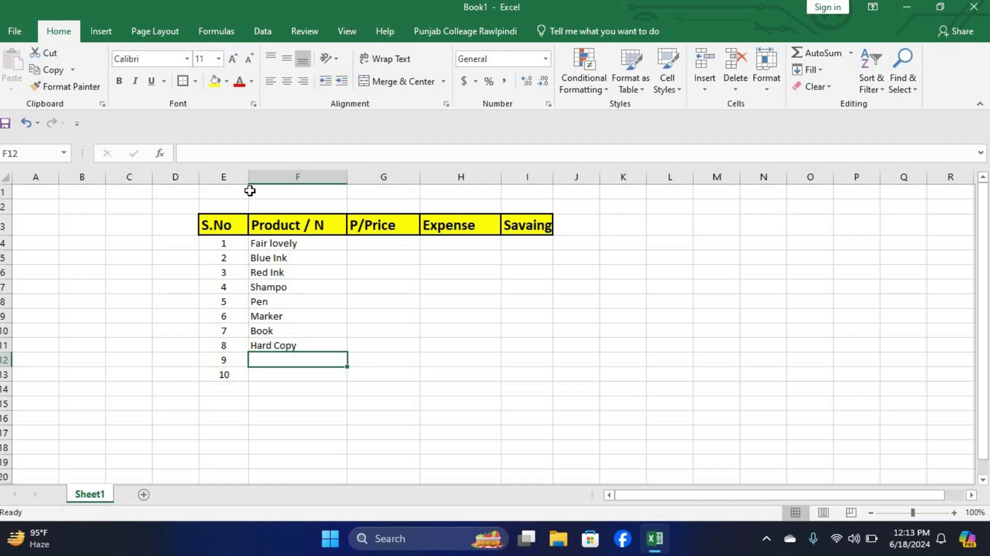
- Copy the products Book and Hard Copy from F10:F11 into F12:F13
left_click(272, 334)
mouse_move(272, 334)
left_mouse_down()
mouse_move(278, 348)
mouse_move(285, 341)
left_mouse_up()
right_click(286, 342)
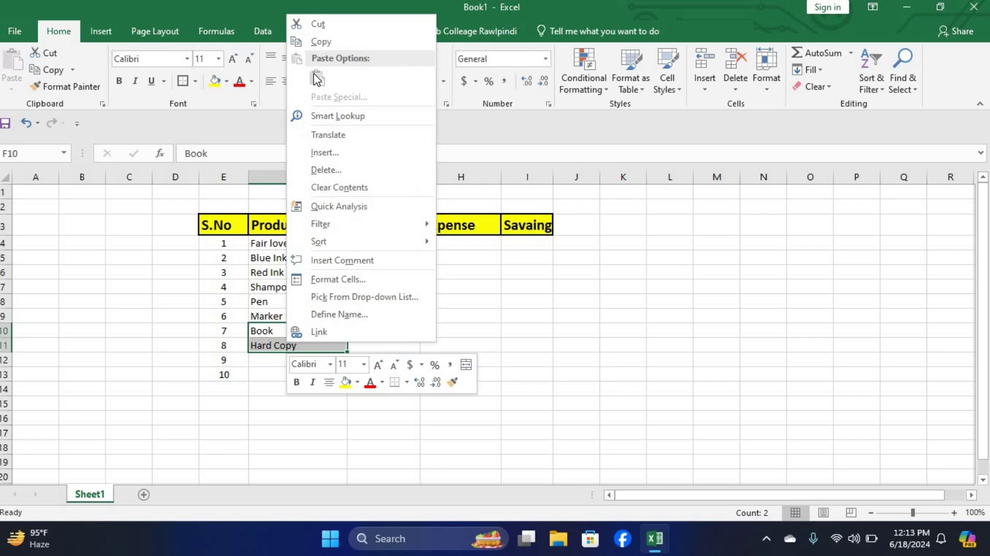
left_click(302, 49)
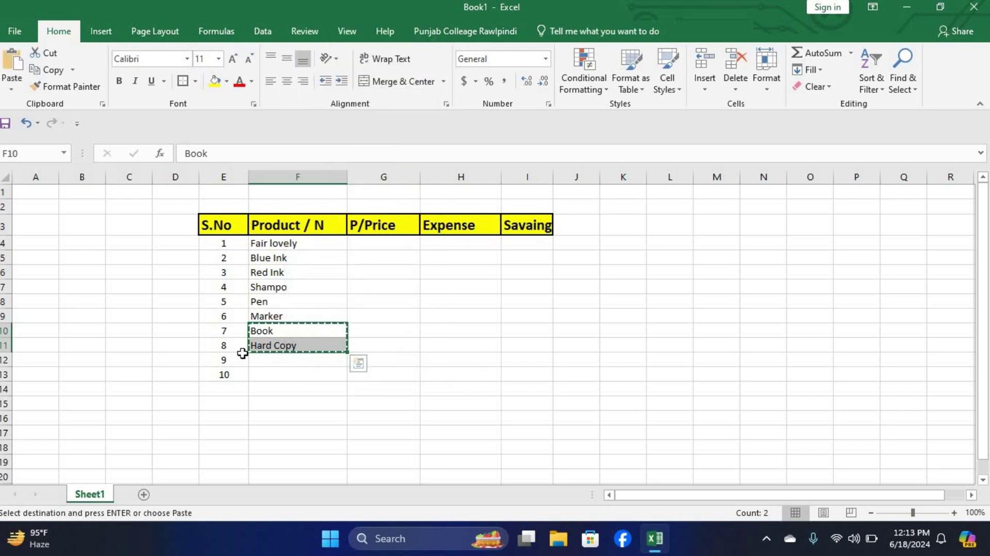
left_click(261, 371)
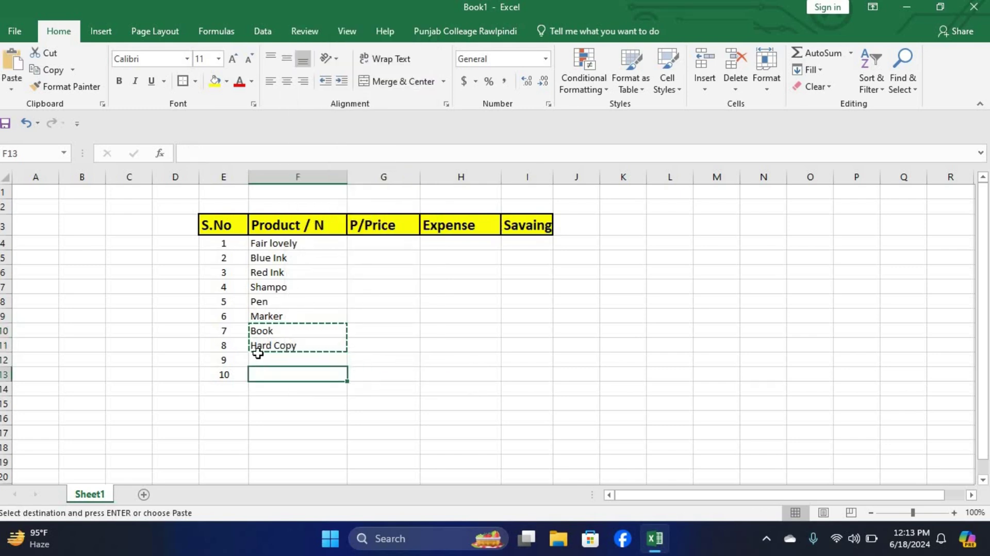
mouse_move(261, 360)
left_mouse_down()
mouse_move(265, 376)
mouse_move(261, 368)
left_mouse_up()
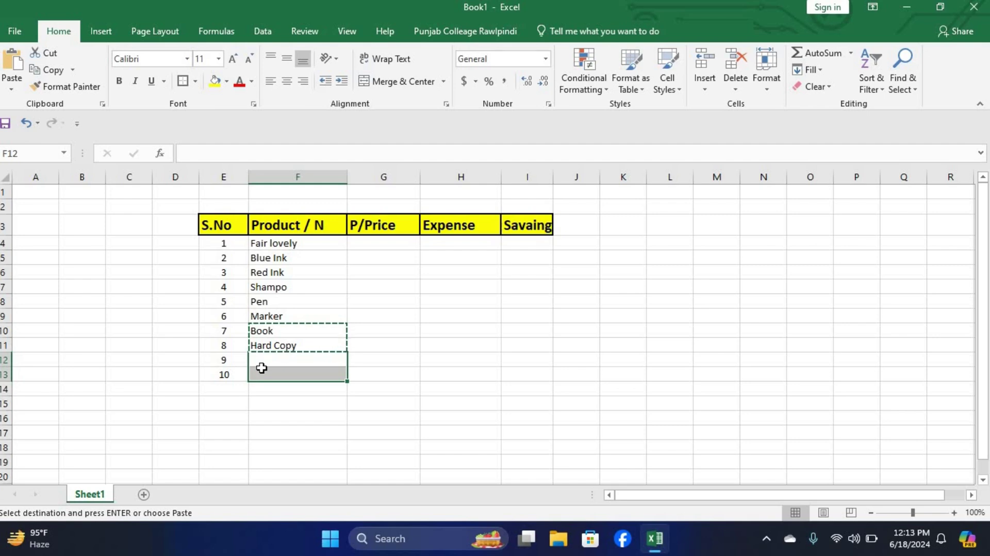
key("Return")
left_click(291, 415)
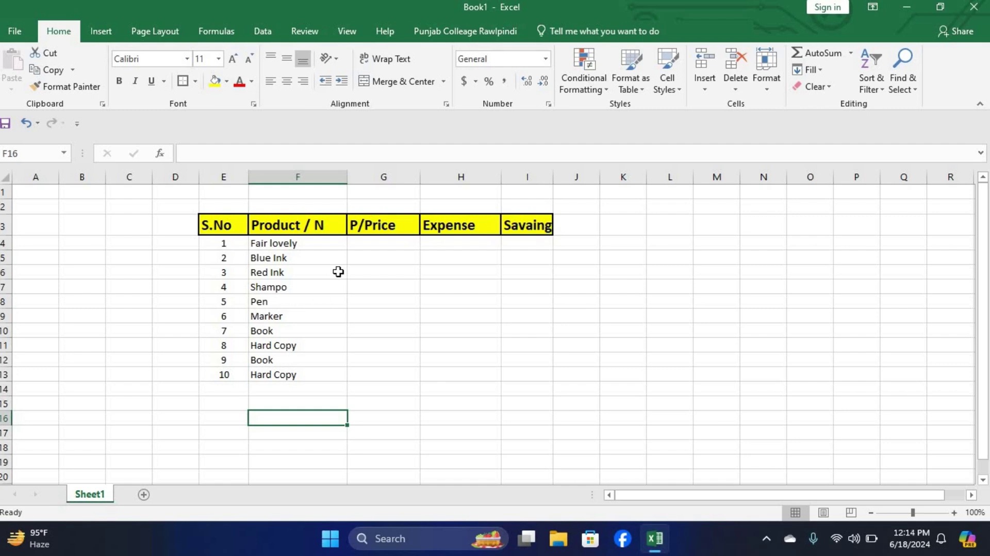
- Enter the prices 500 for Fair lovely in G4 and 50 for Blue Ink in G5
left_click(367, 254)
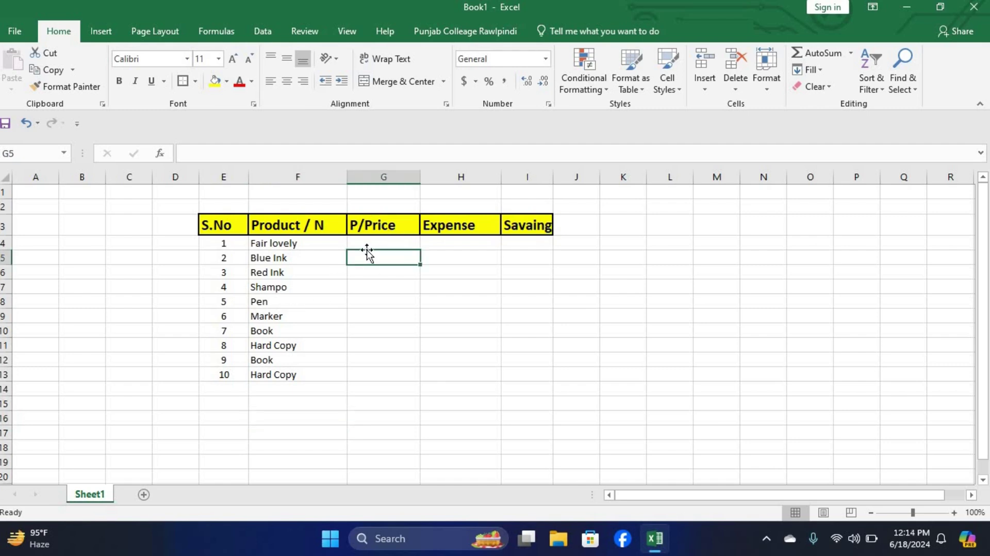
left_click(371, 243)
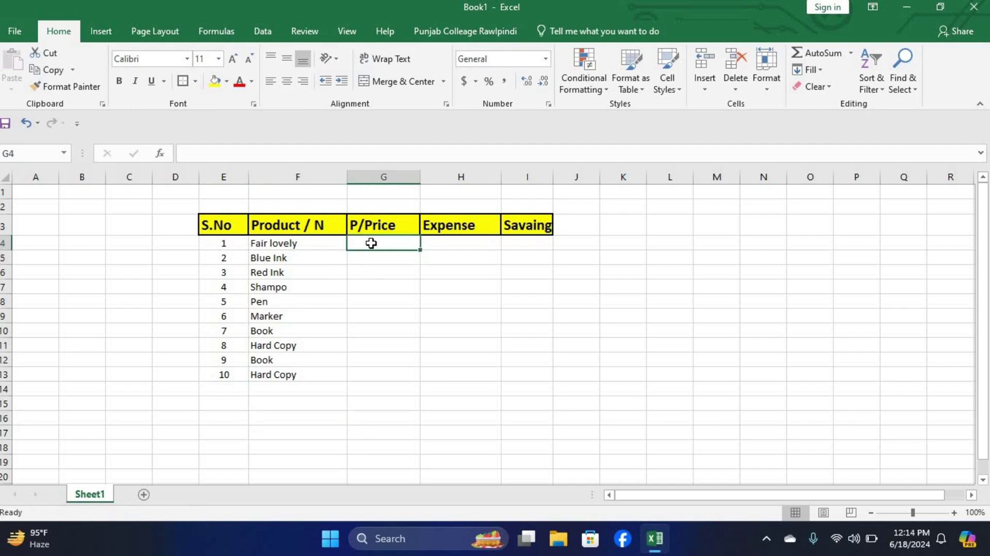
type("500")
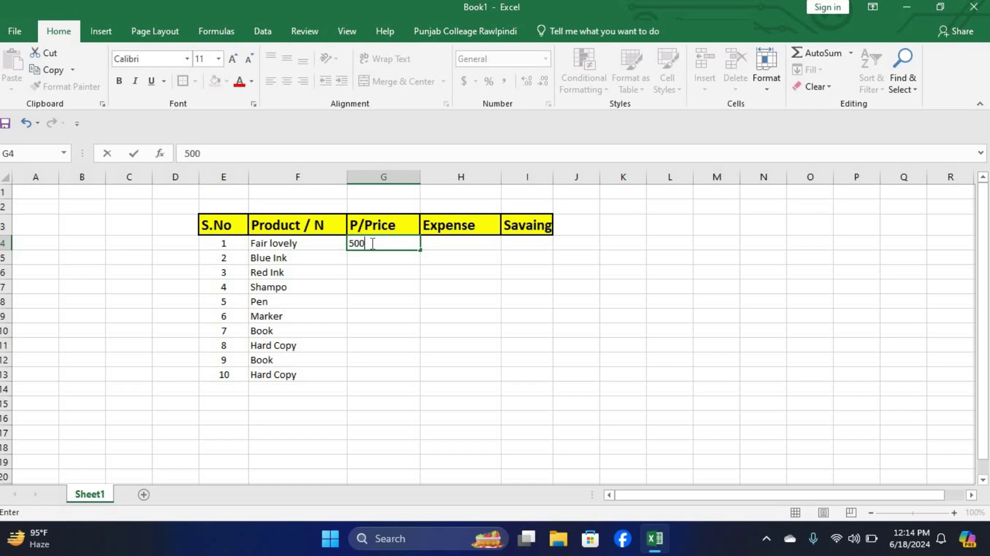
key("Return")
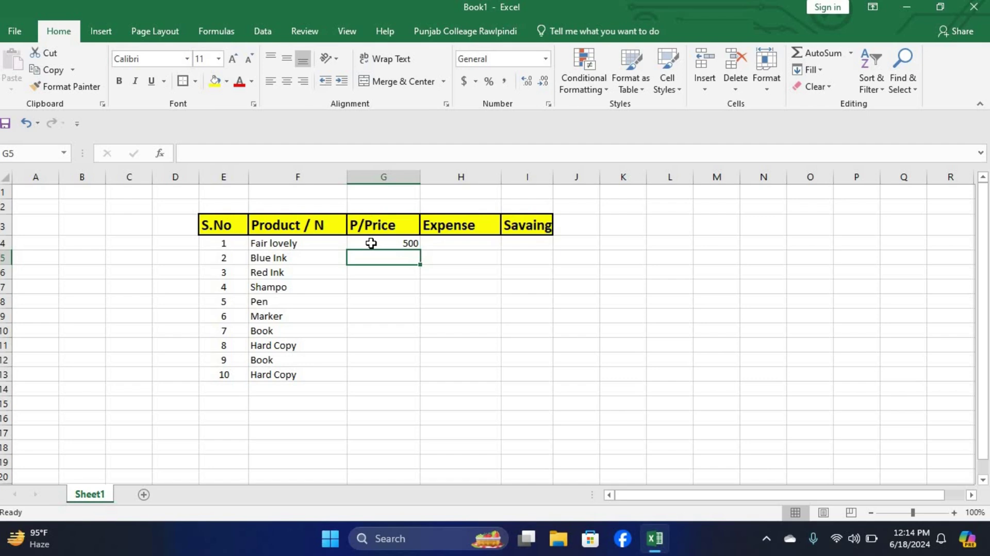
type("50")
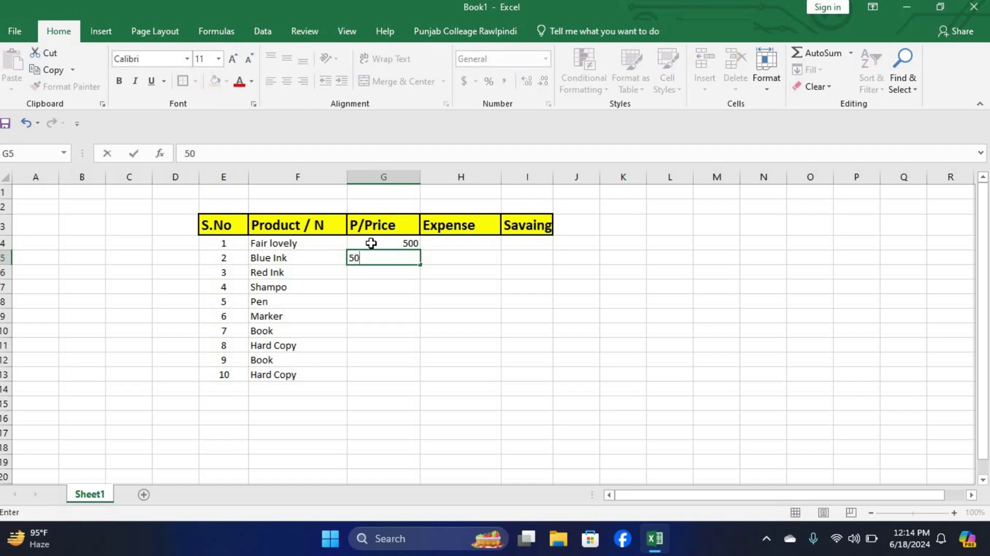
key("Return")
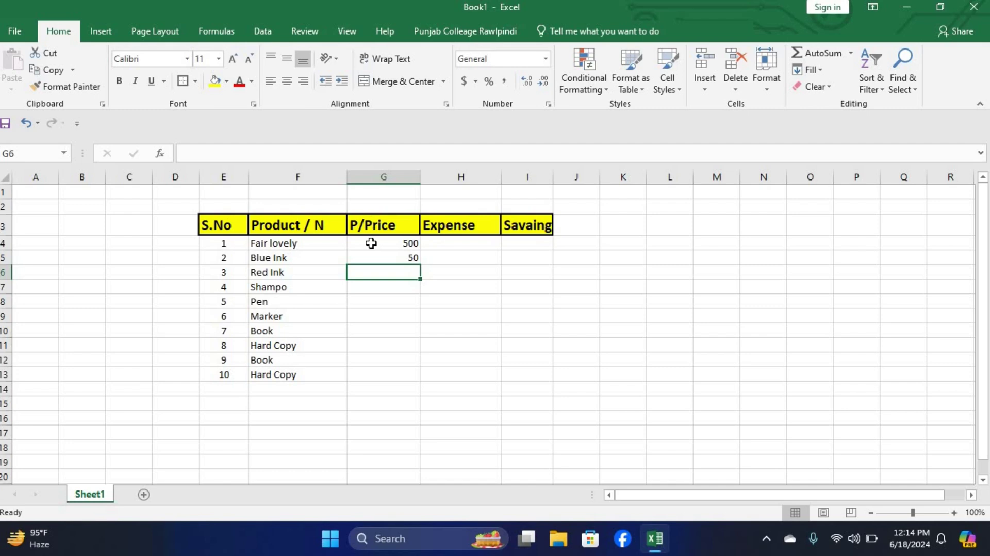
- Enter the prices 70 for Red Ink, 450 for Shampo, 30 for Pen and 500 for Marker in G6:G9
type("70")
key("Return")
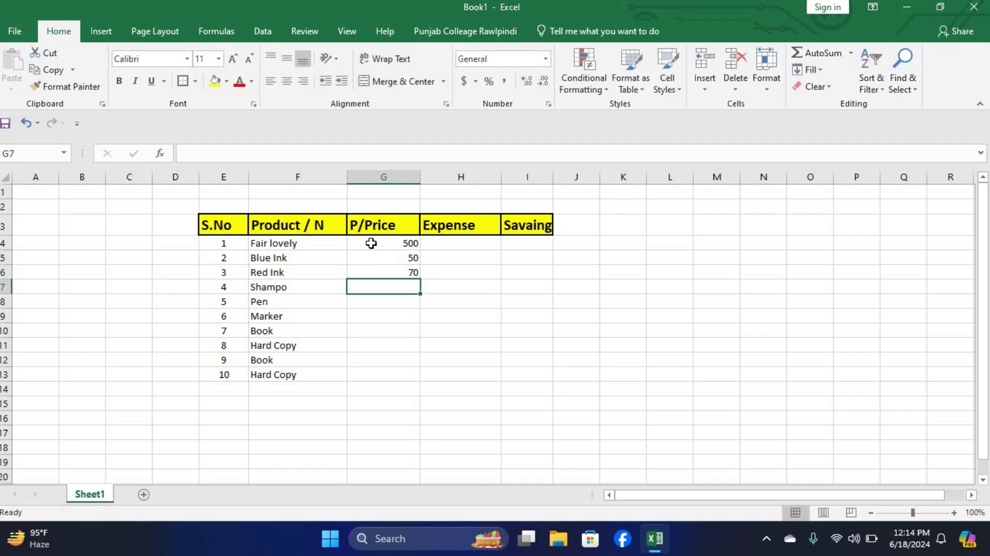
type("450")
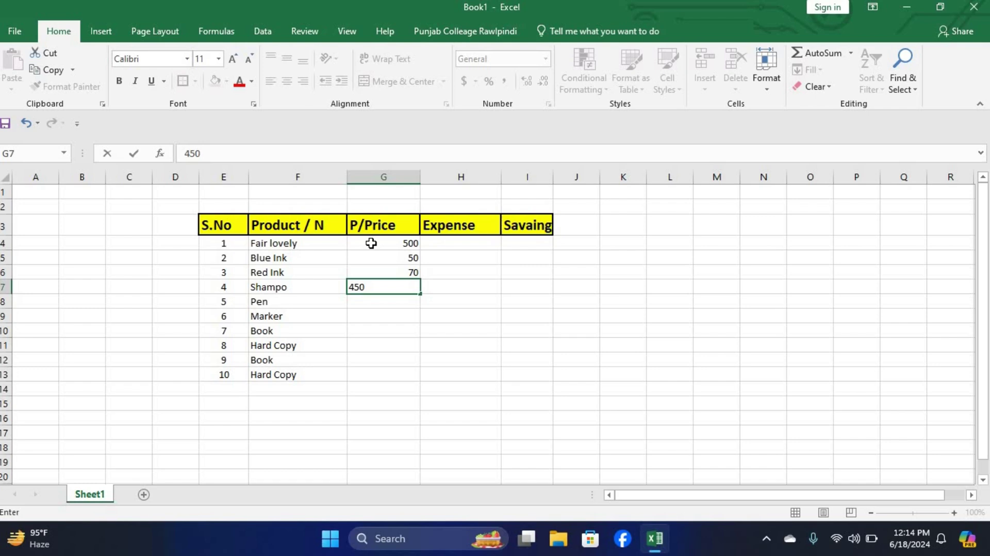
key("Return")
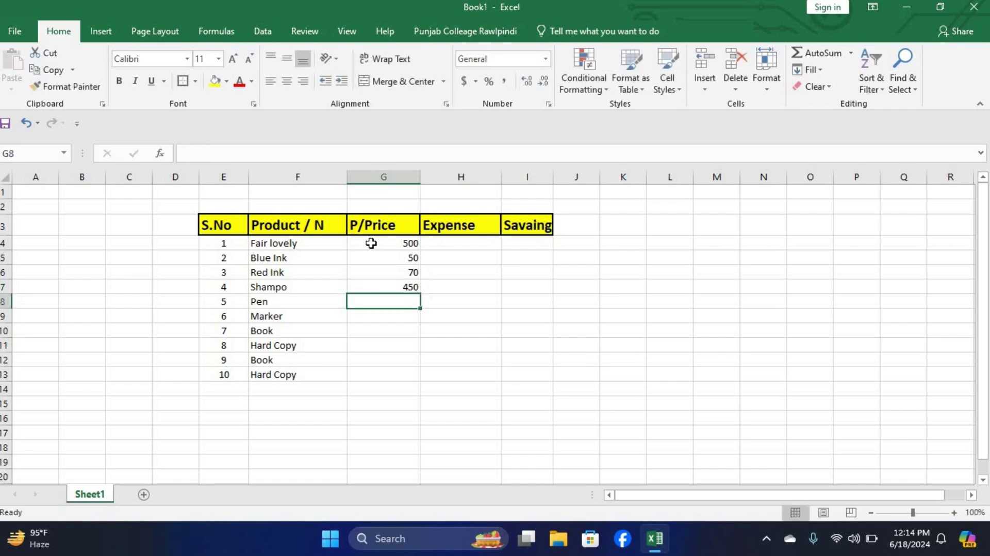
type("30")
key("Return")
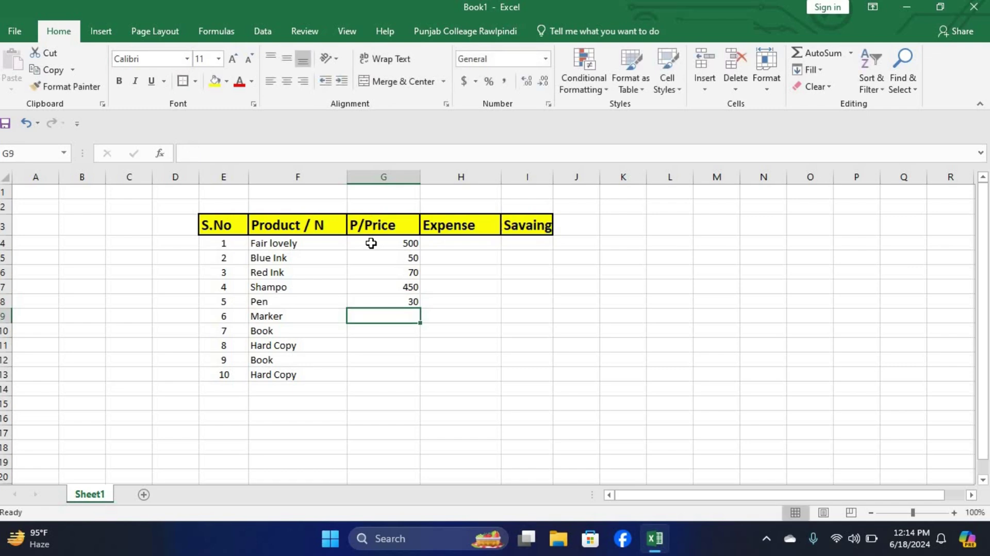
type("500")
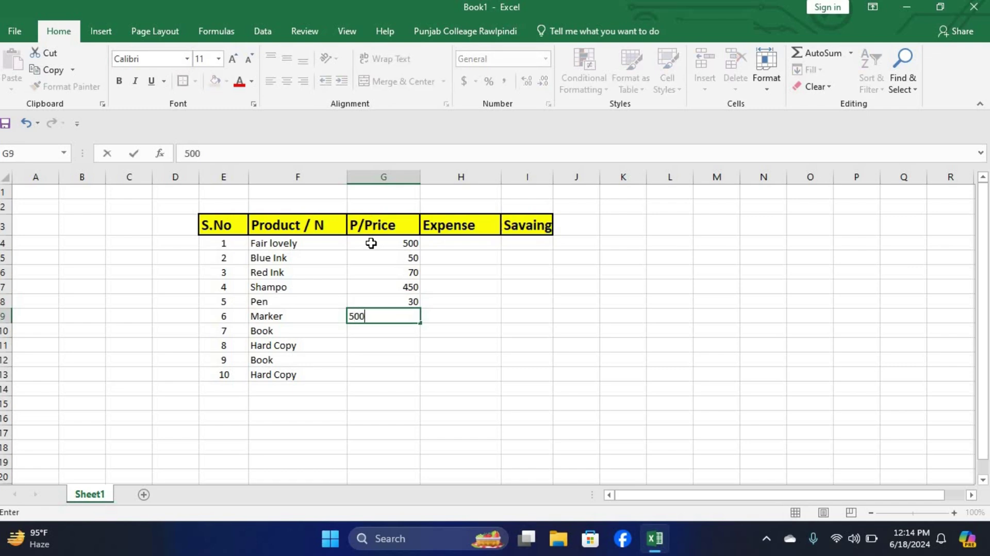
key("Return")
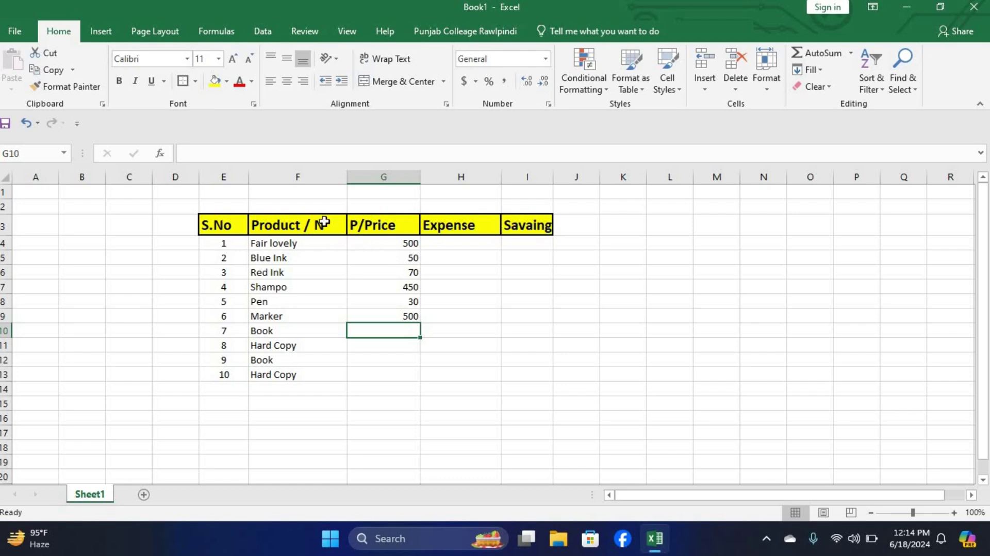
- Change the Marker's price in G9 to 30
left_click(383, 305)
left_click(383, 317)
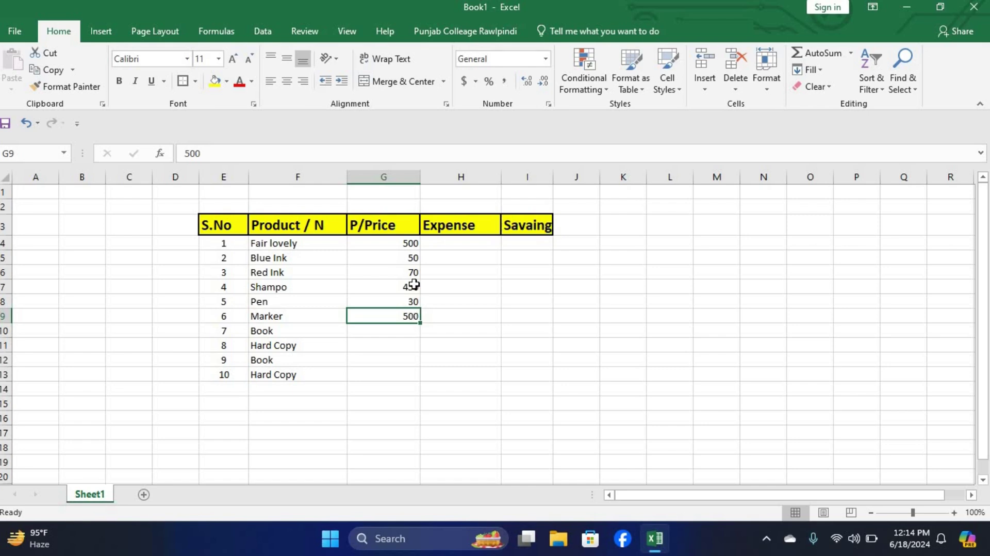
key("BackSpace")
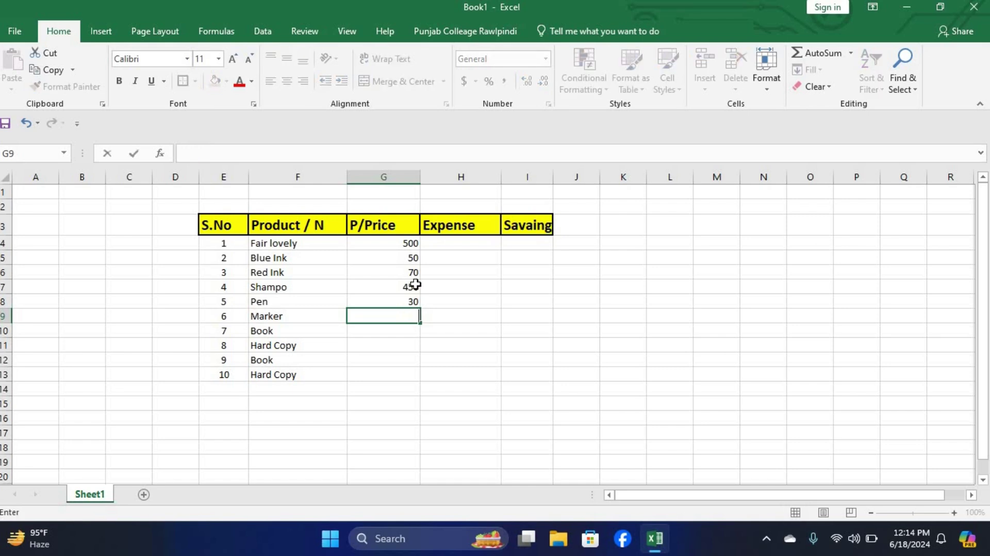
type("30")
key("Return")
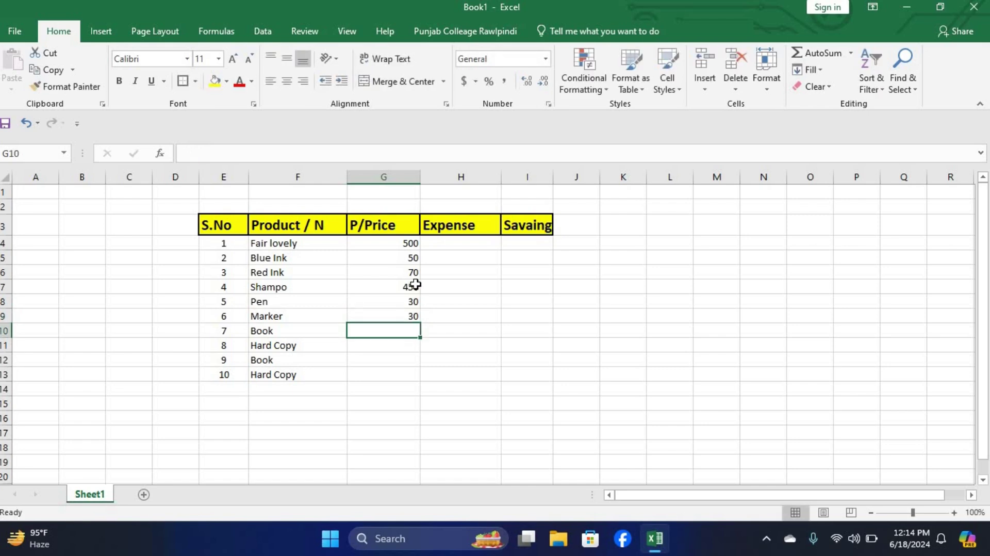
- Enter the prices 500, 300, 700 and 1000 in G10:G13 for the Book and Hard Copy rows
type("500")
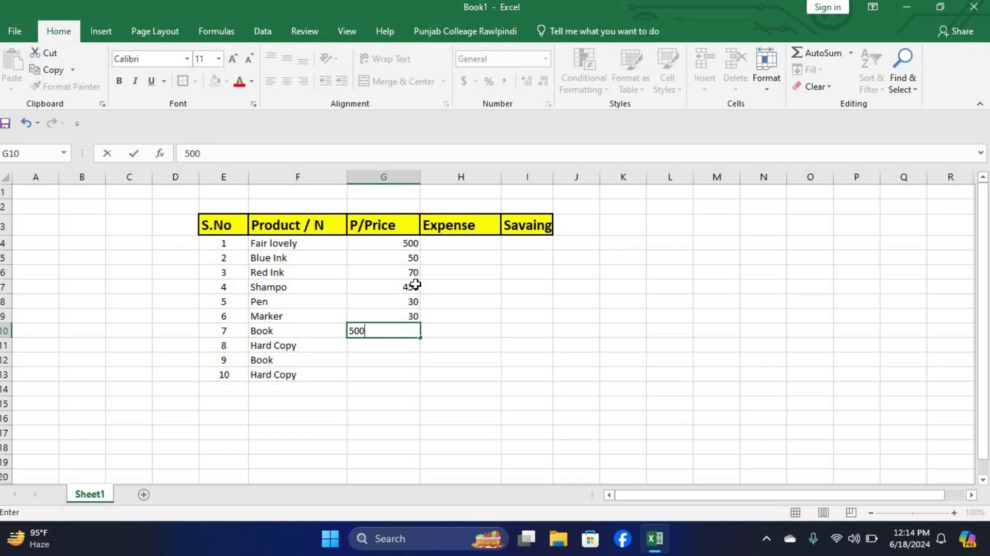
key("Return")
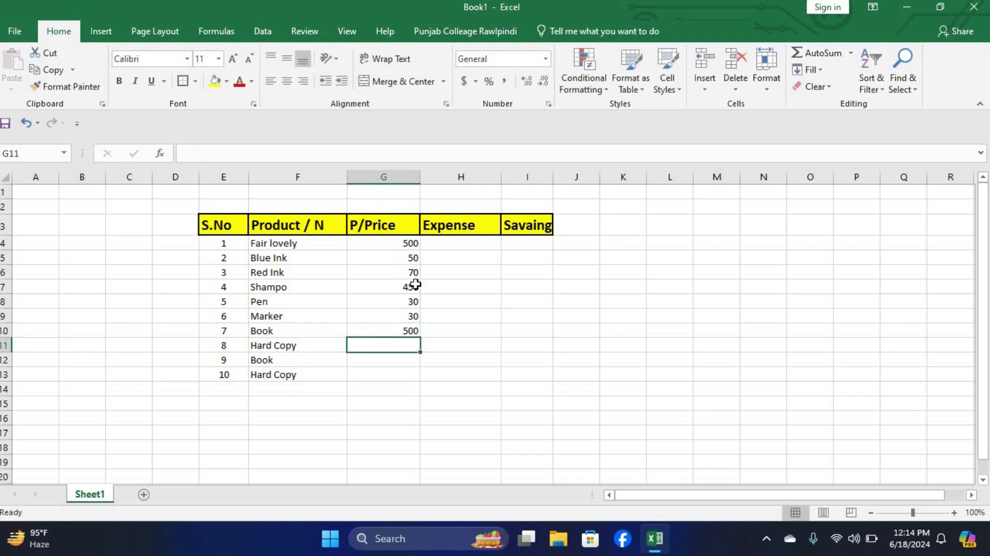
type("300")
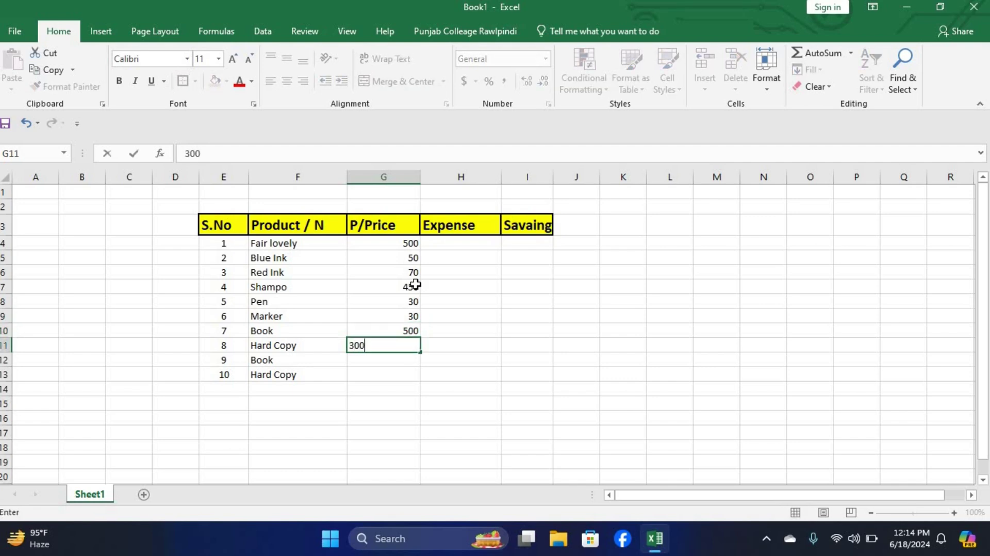
key("Return")
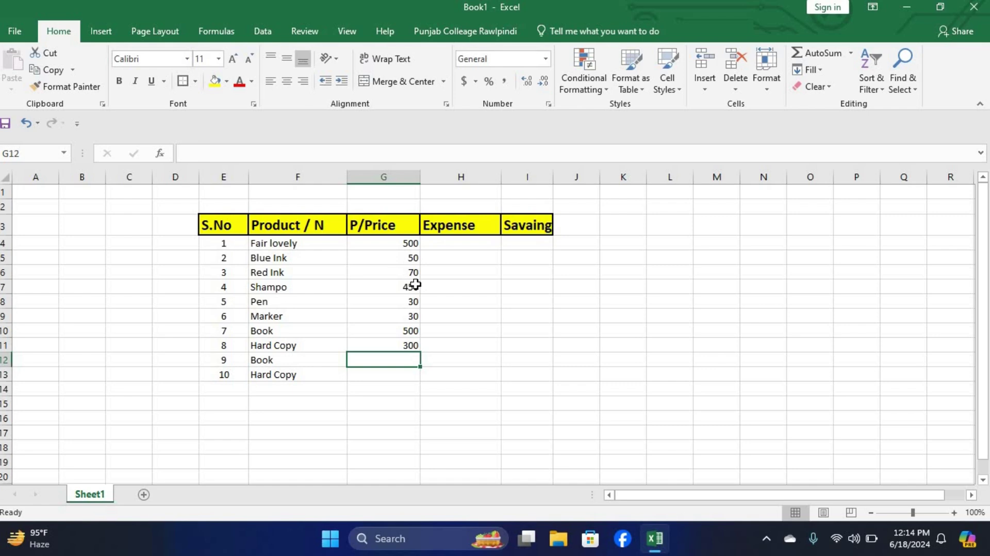
type("700")
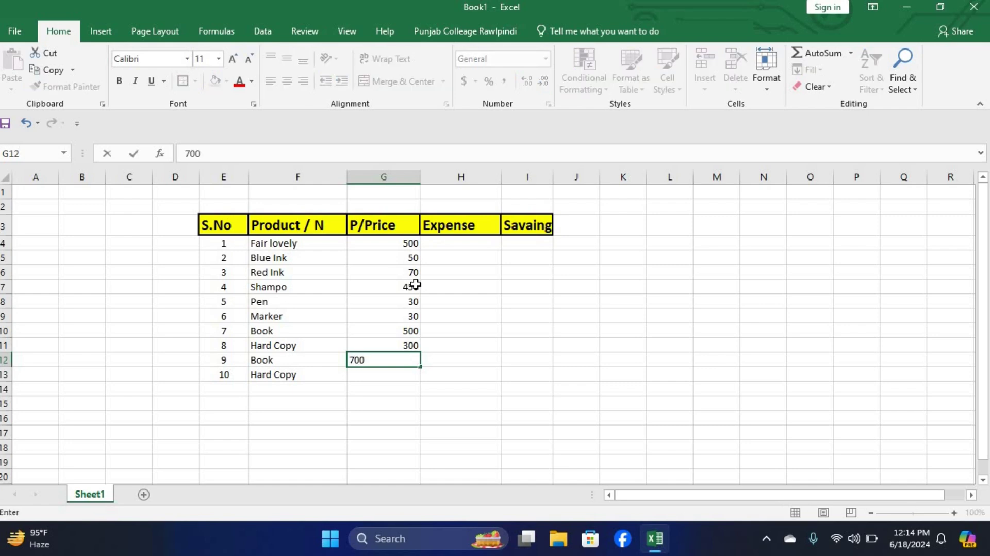
key("Return")
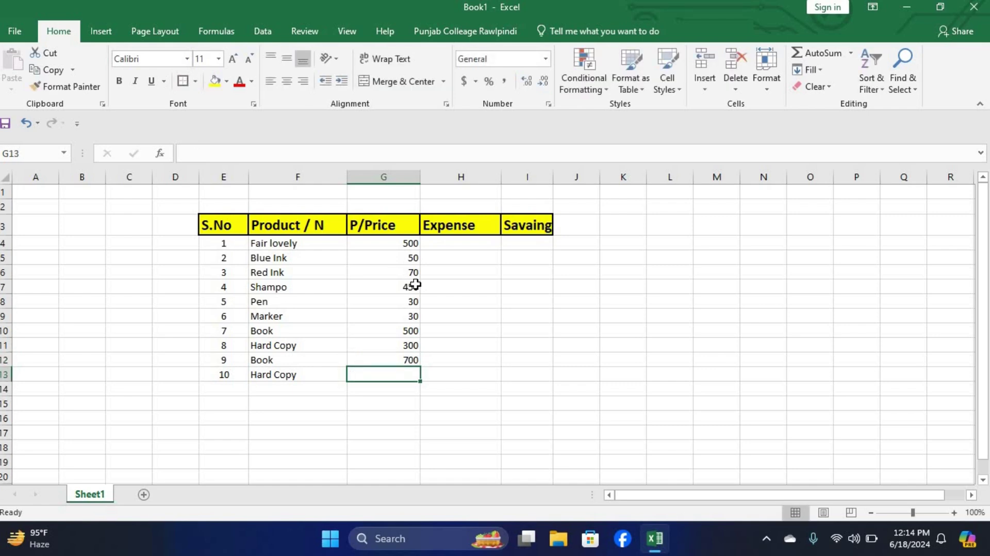
type("100")
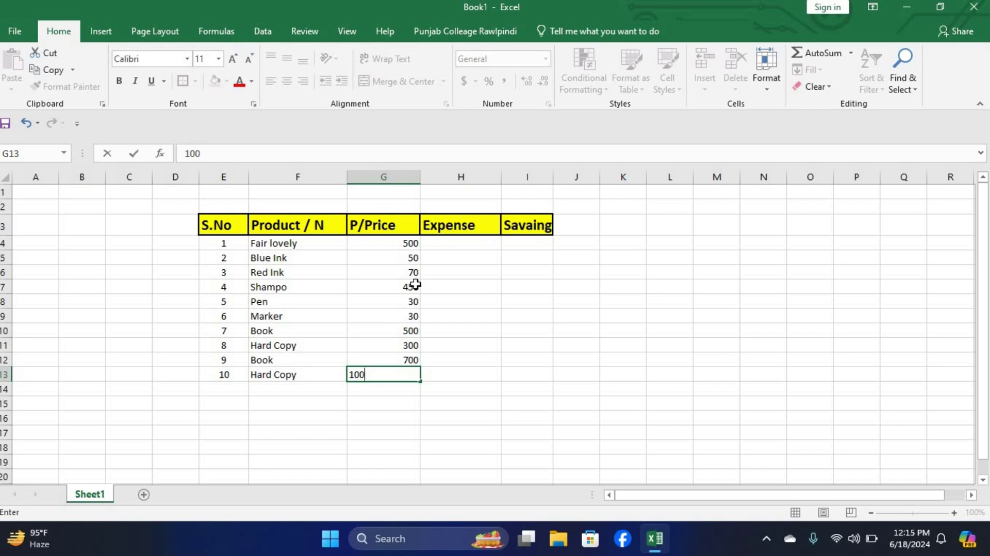
type("0")
key("Return")
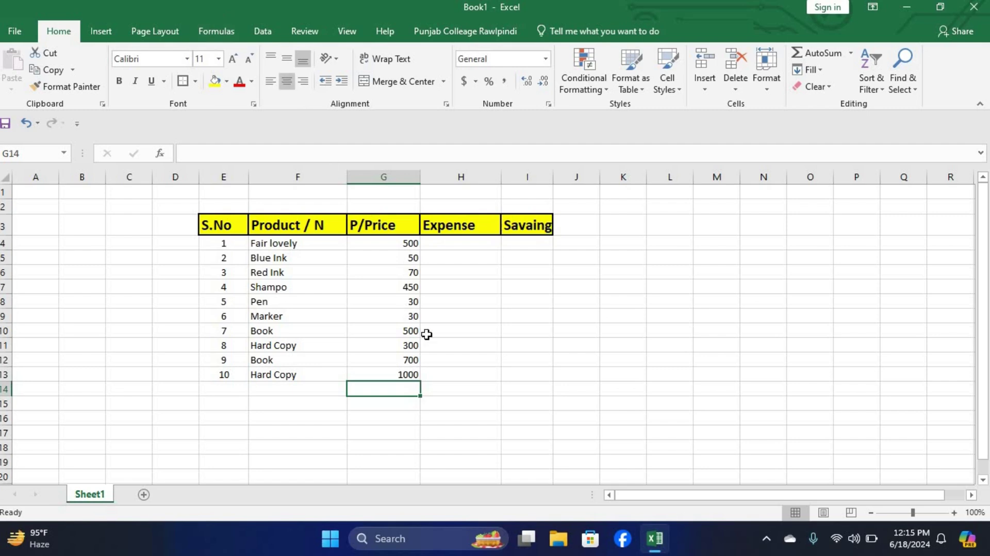
- Enter the expenses 200 for Fair lovely, 50 for Blue Ink and 10 for Red Ink in H4:H6
left_click(454, 243)
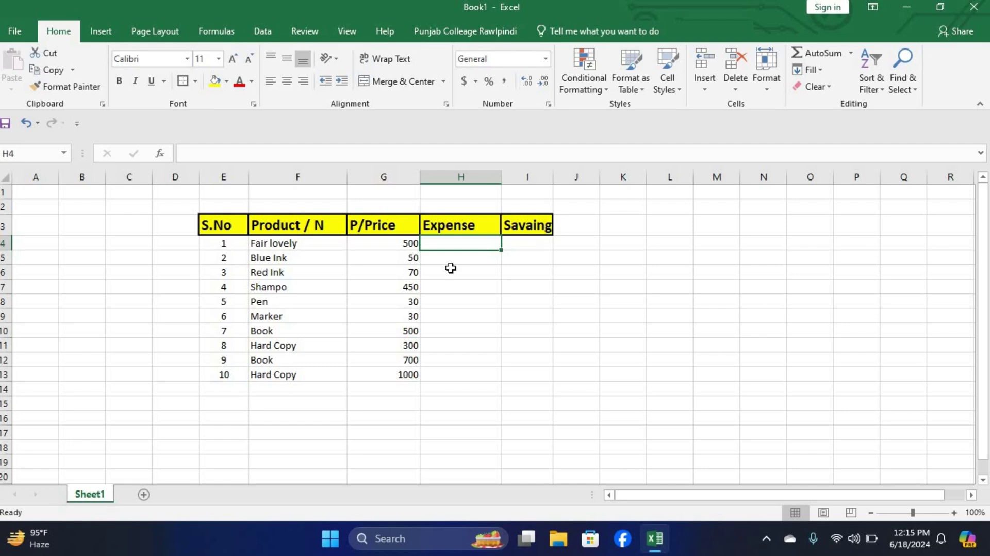
type("200")
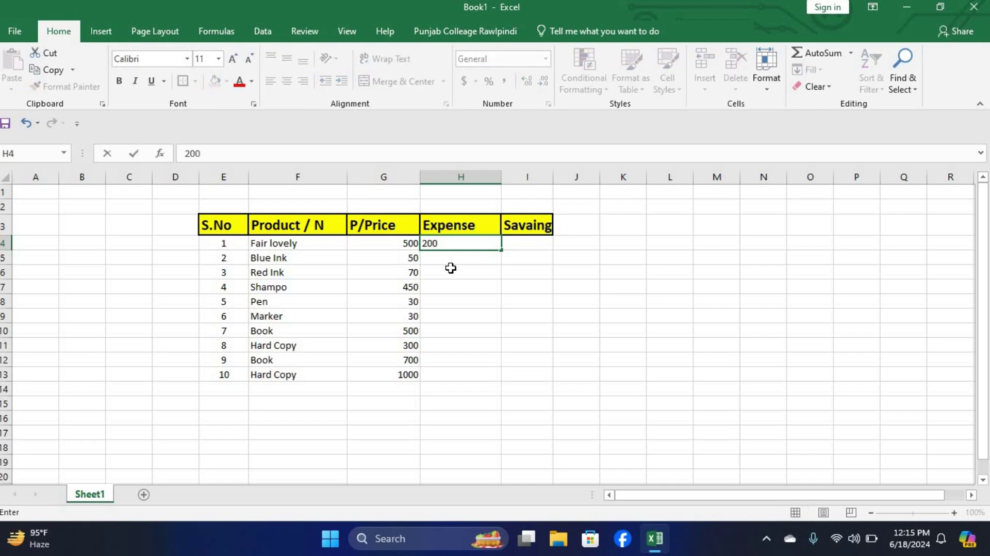
key("Return")
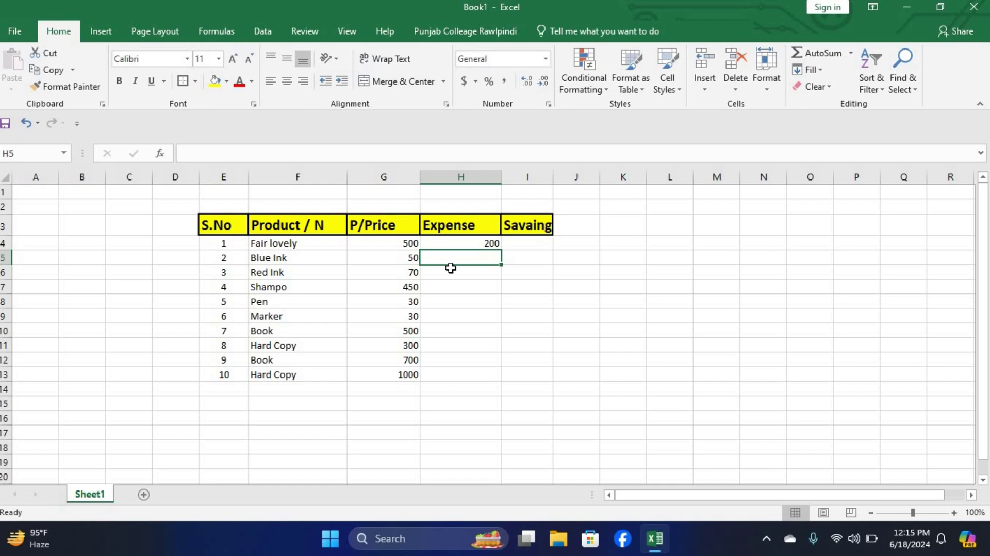
type("50")
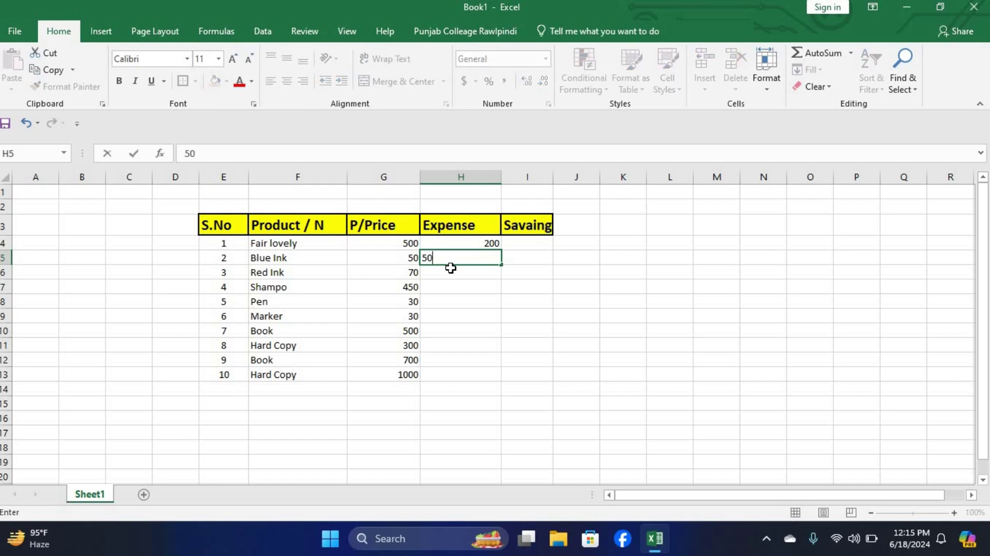
key("Return")
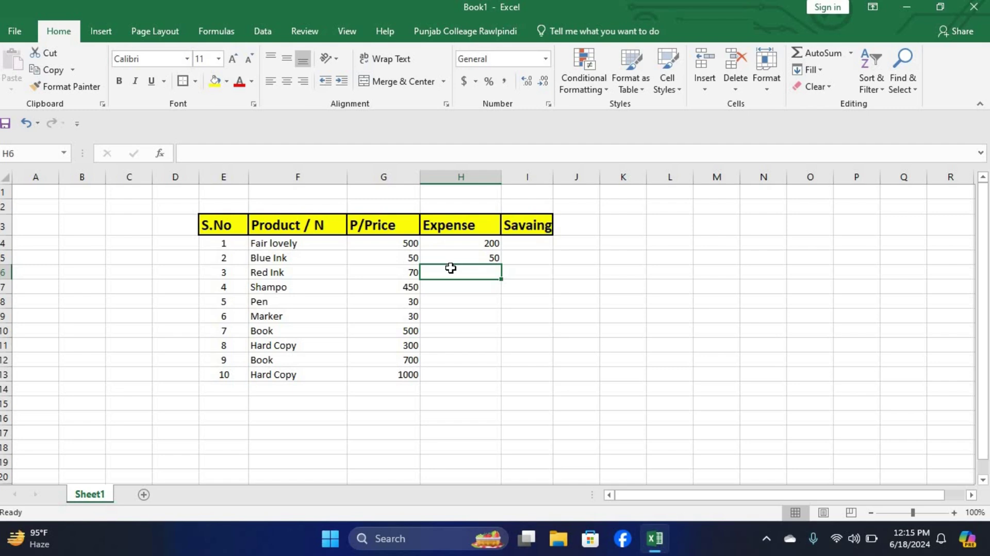
type("10")
key("Return")
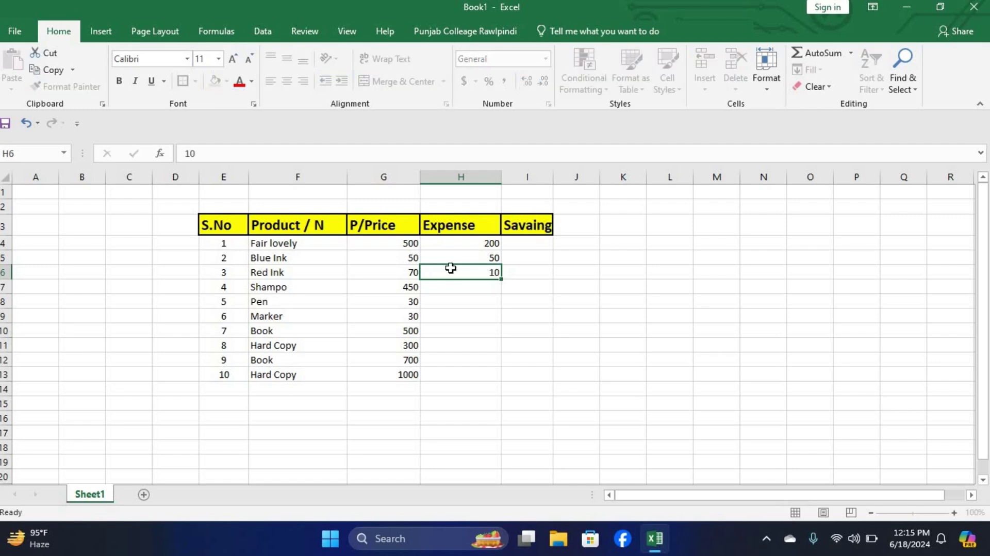
- Enter the expenses 50 for Shampo, 25 for Pen and 15 for Marker in H7:H9
type("50")
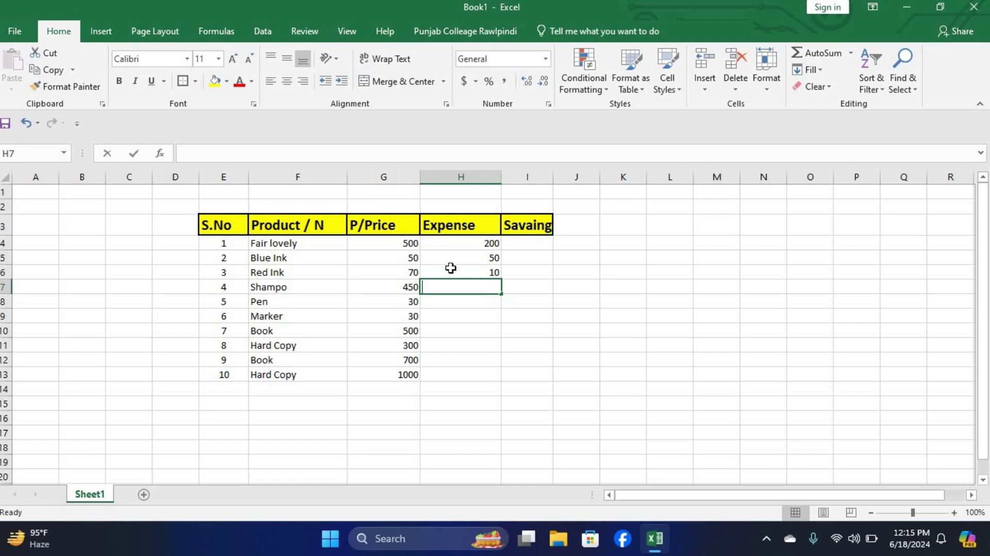
type("0")
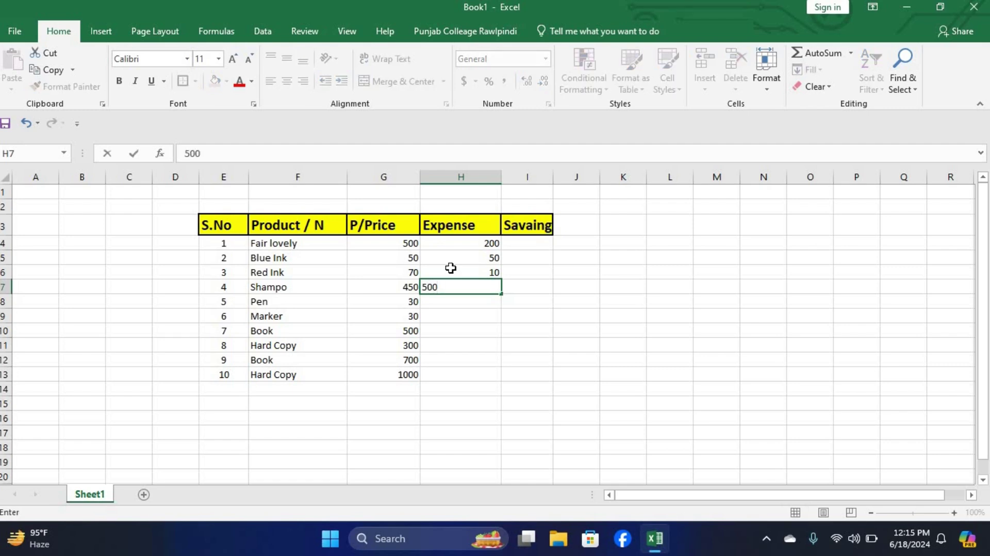
key("BackSpace")
key("Return")
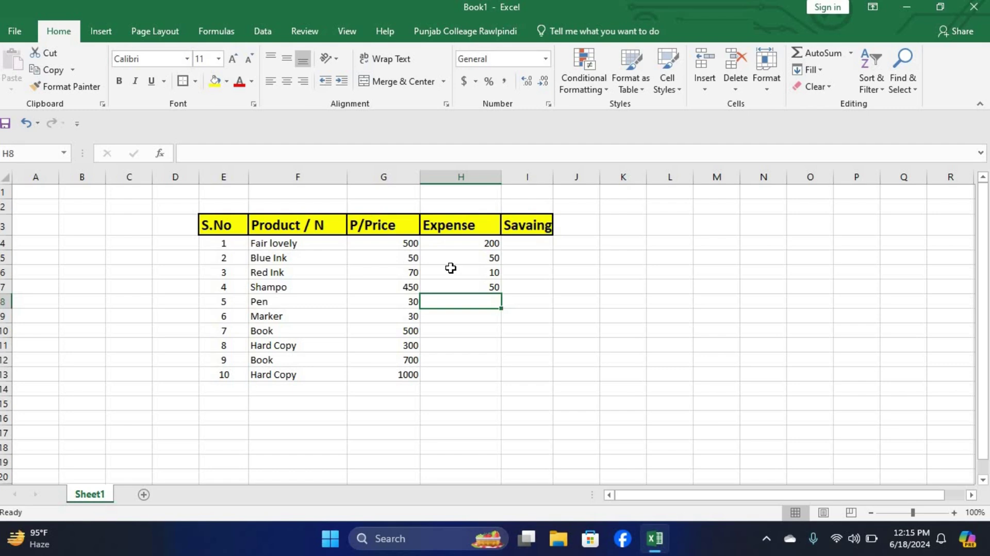
type("25")
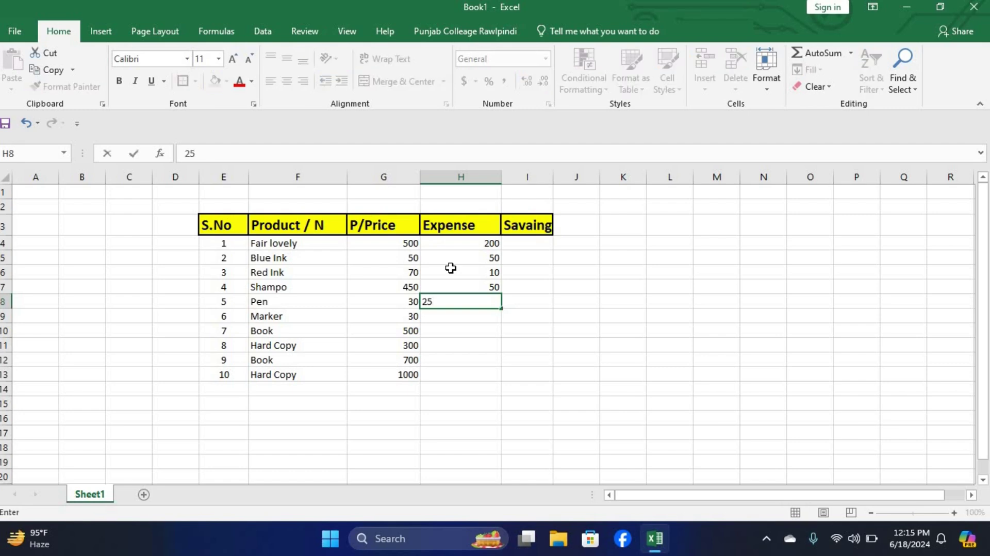
key("Return")
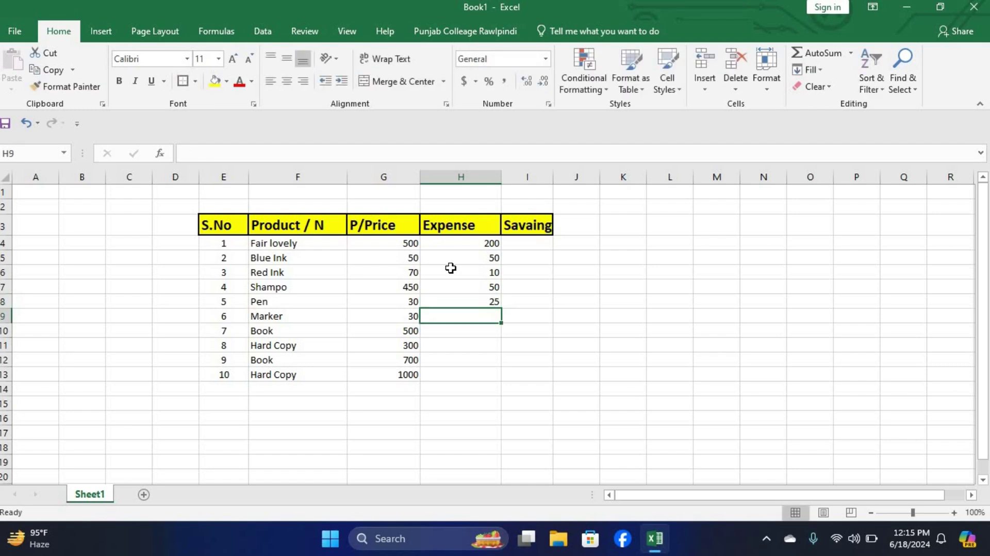
type("15")
key("Return")
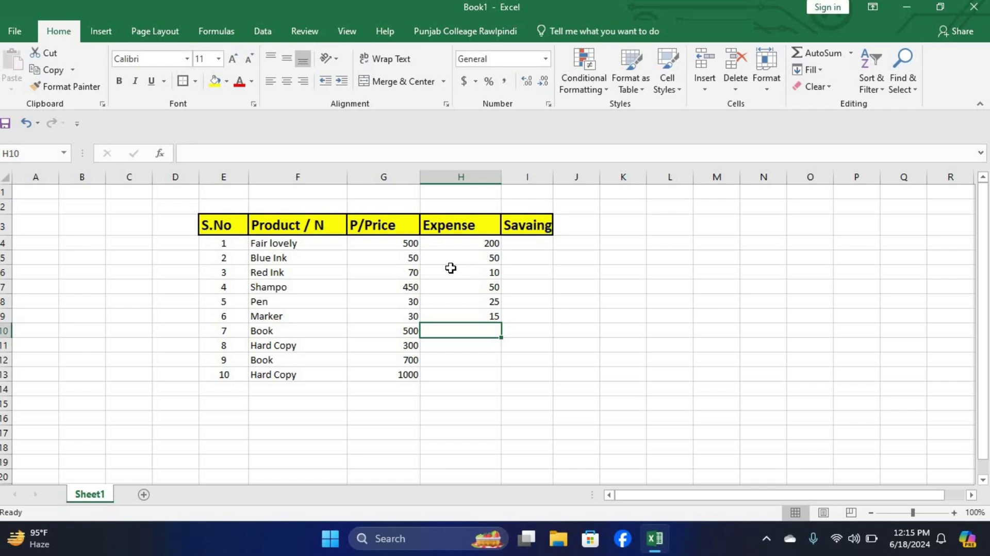
- Enter the expenses 450, 300, 100 and 500 in H10:H13 for the Book and Hard Copy rows
type("450")
key("Return")
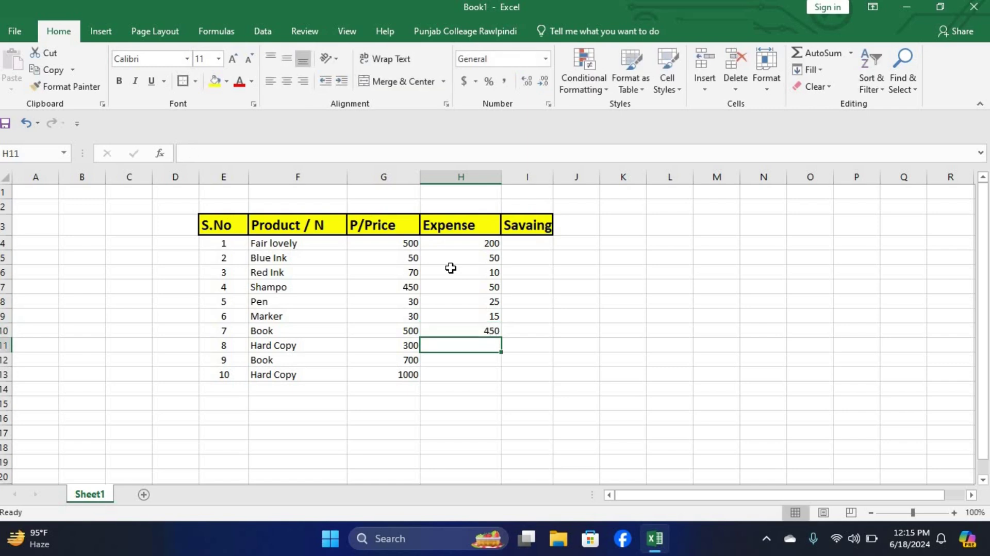
type("300")
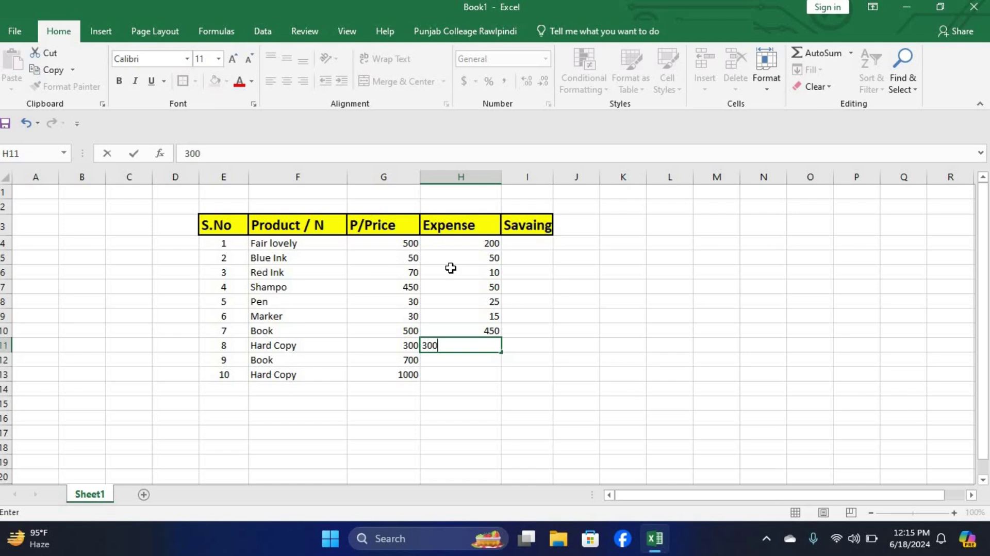
key("Return")
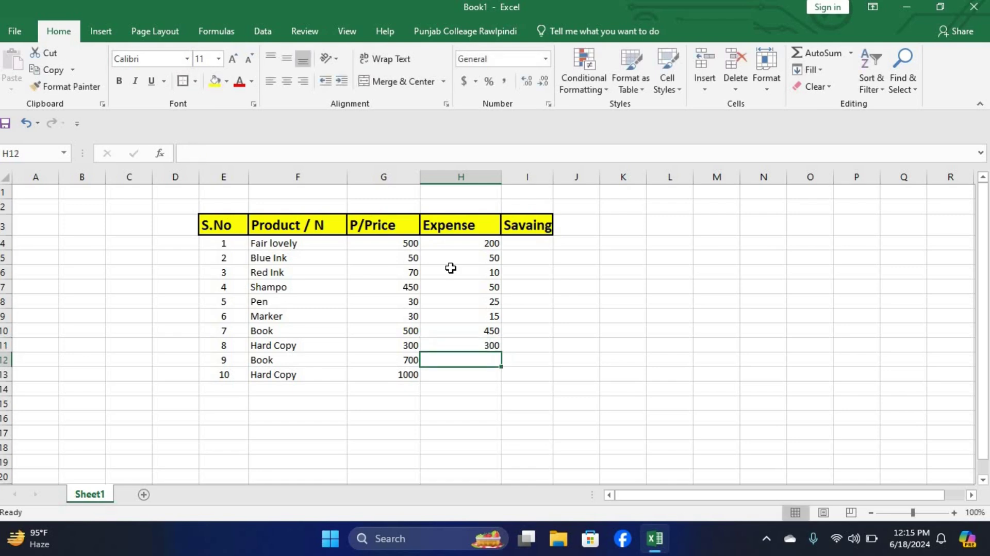
type("100")
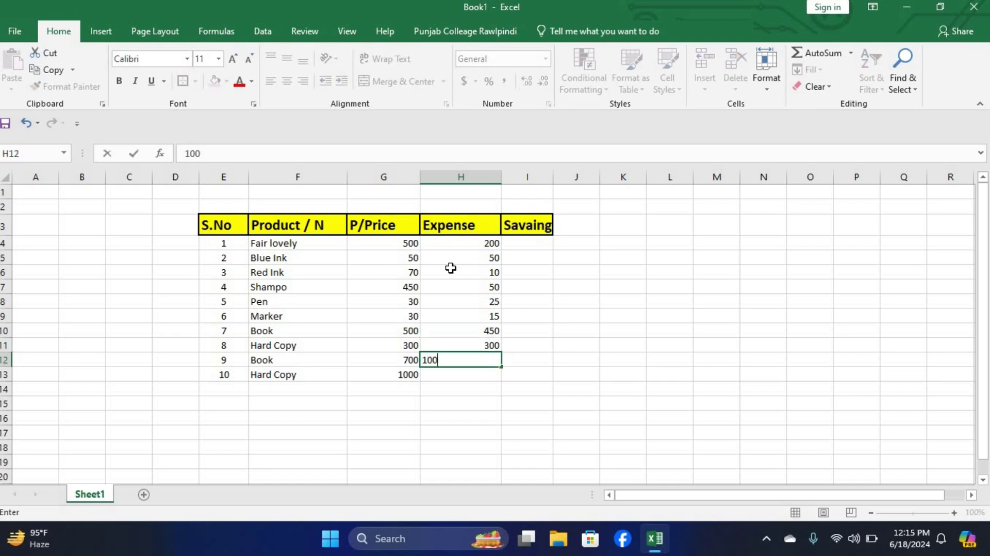
key("Return")
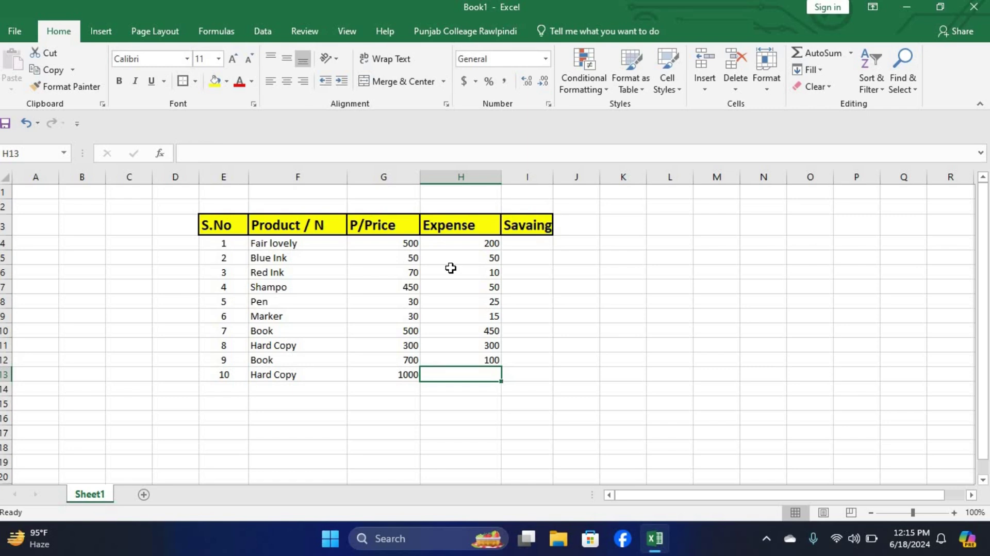
type("500")
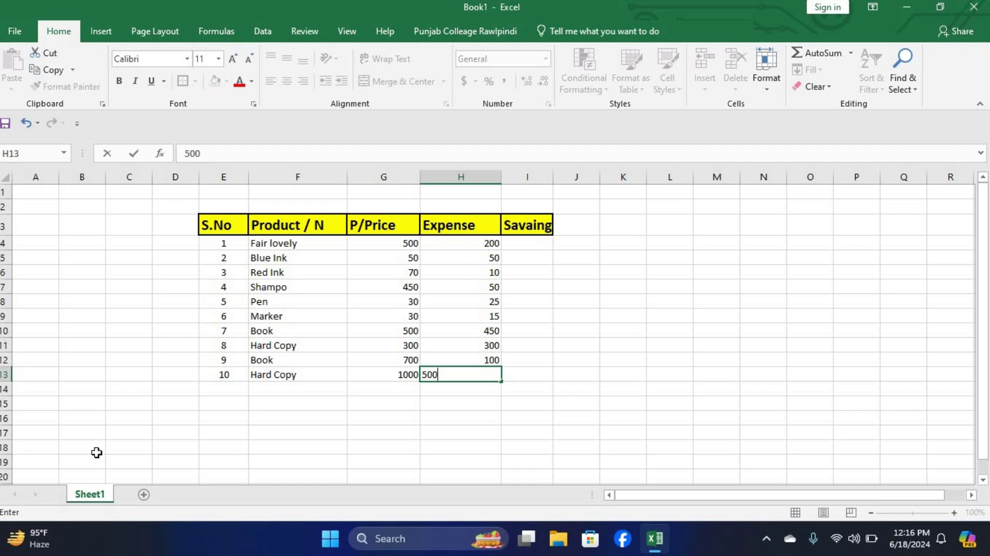
left_click(588, 282)
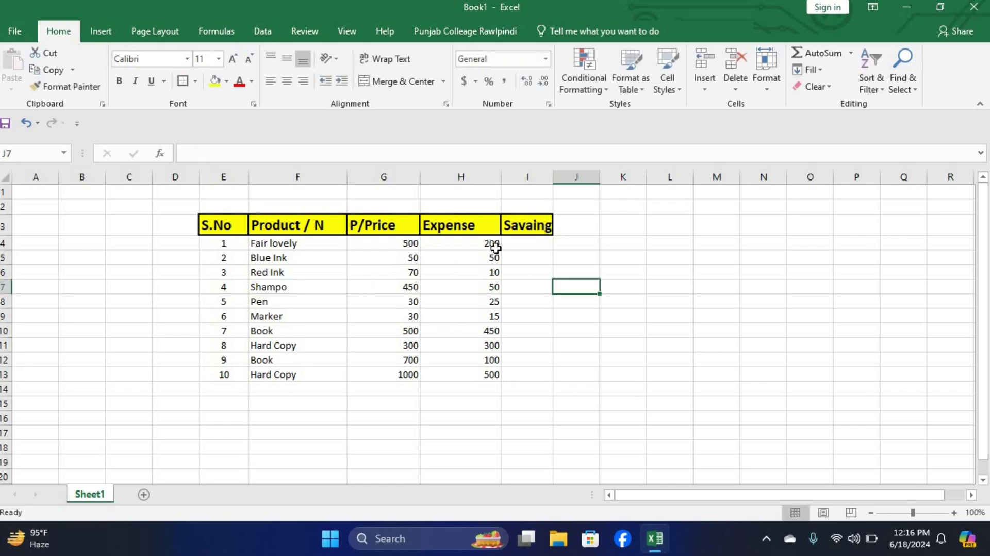
- Calculate the Fair lovely saving in I4 with the formula =G4-H4
left_click(521, 238)
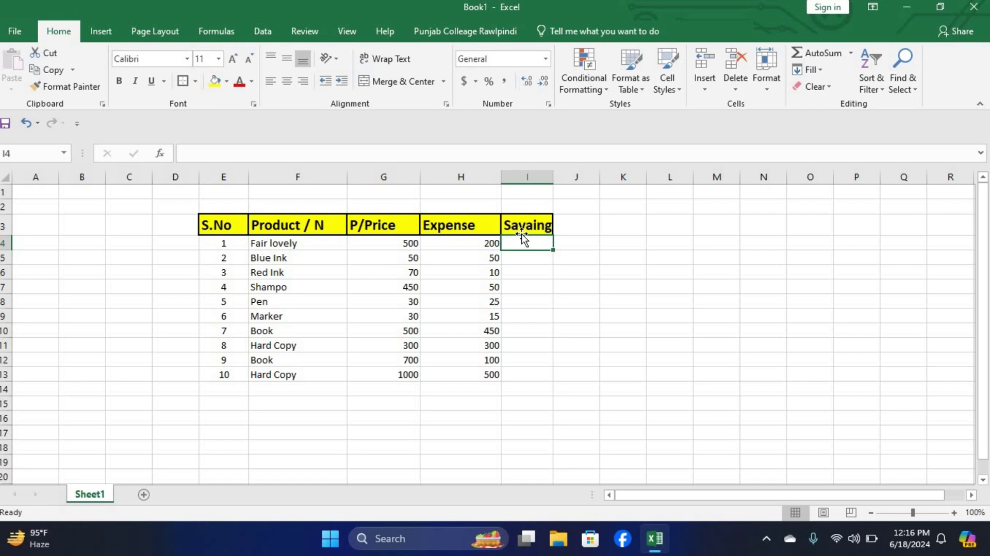
type("=")
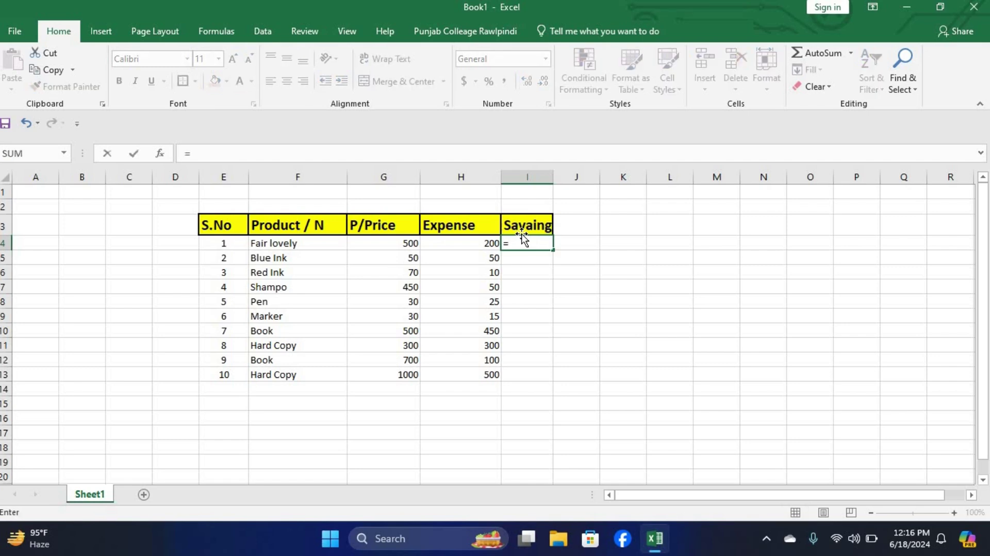
left_click(366, 249)
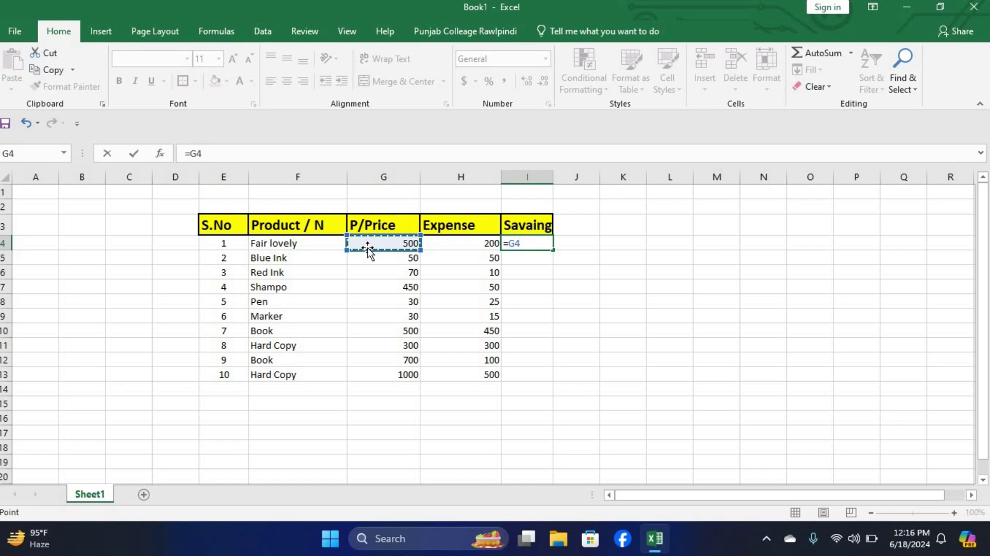
type("-")
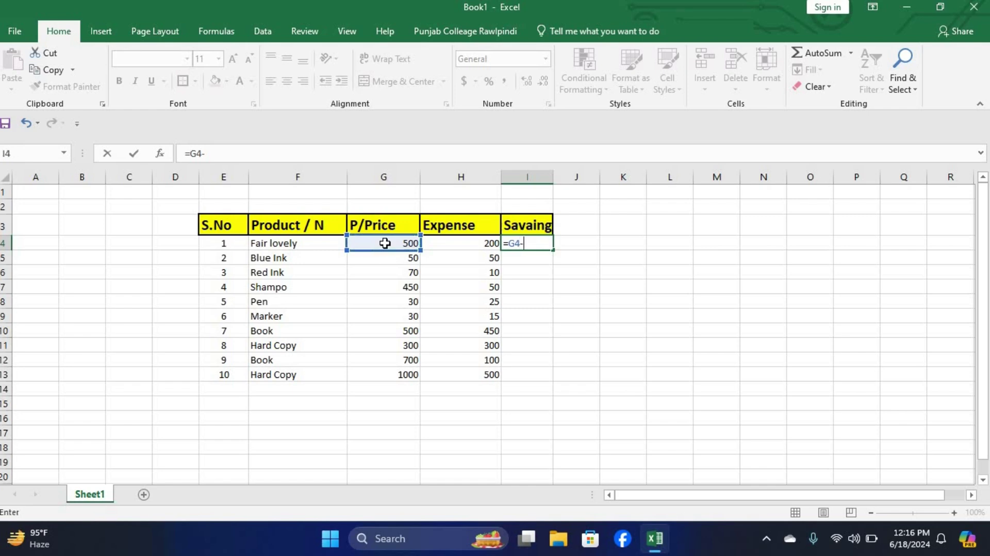
left_click(474, 244)
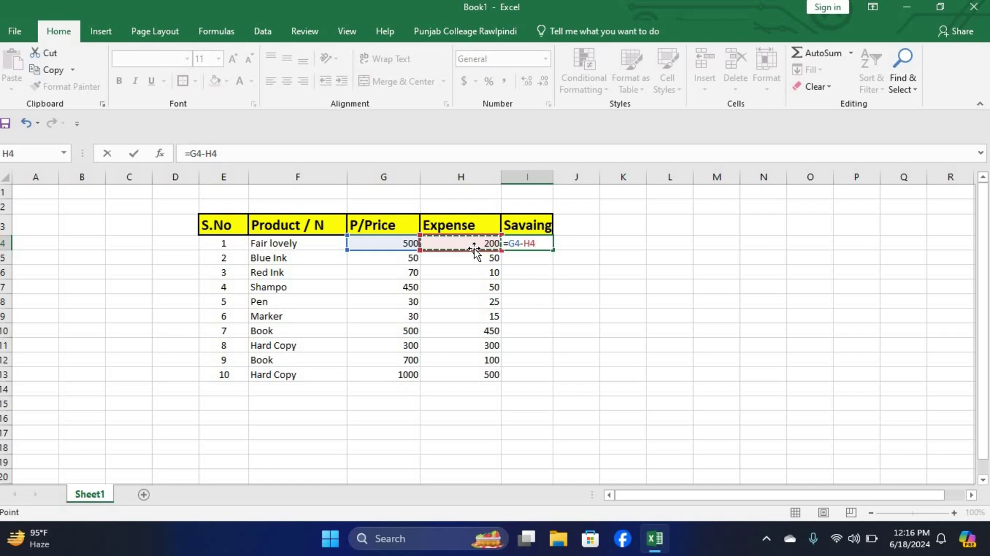
key("Return")
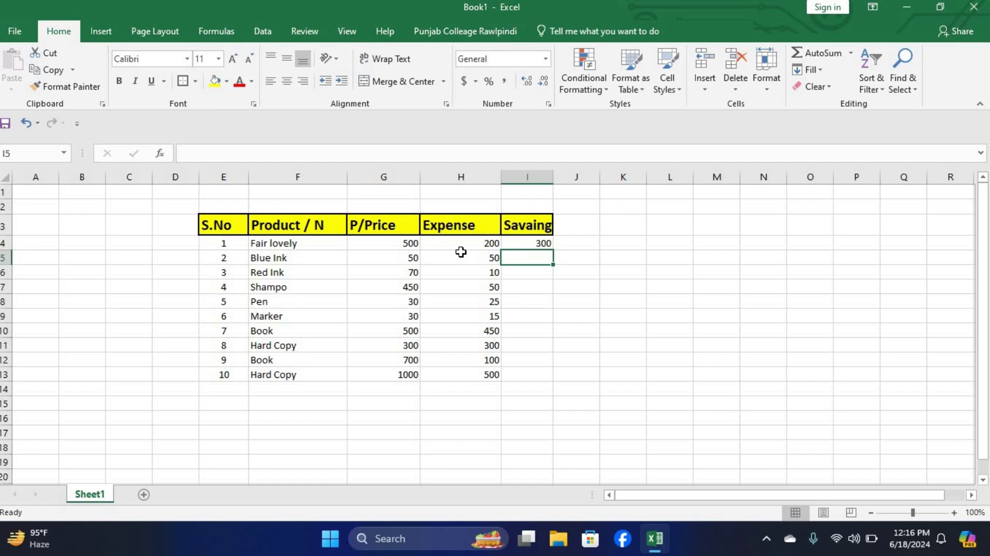
- Dismiss the battery saver notification and clear the formula from I4
left_click(528, 242)
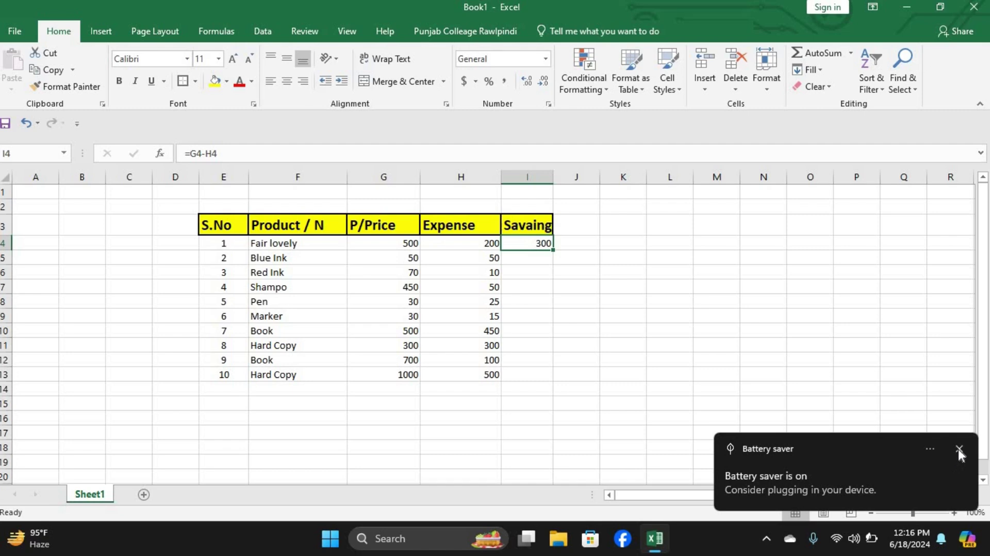
left_click(958, 448)
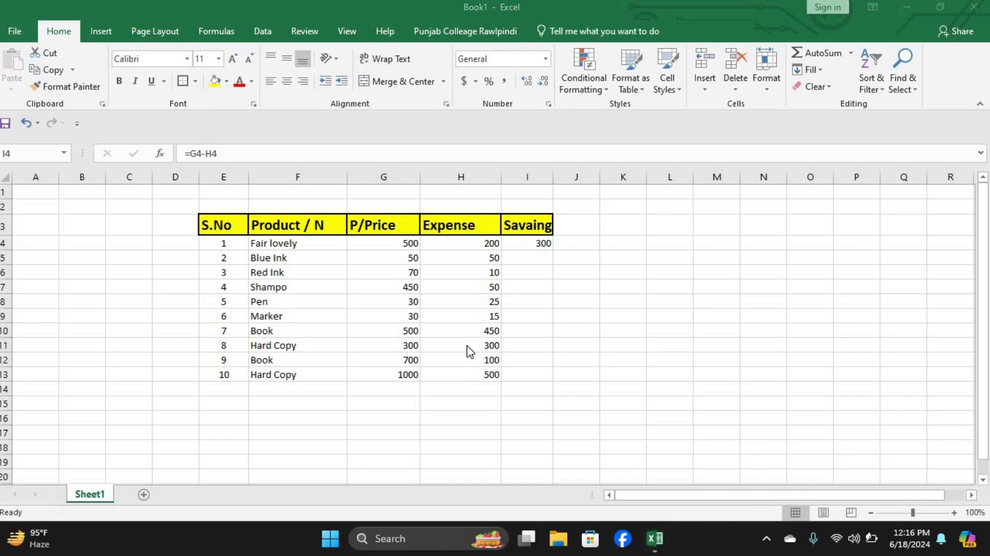
double_click(544, 244)
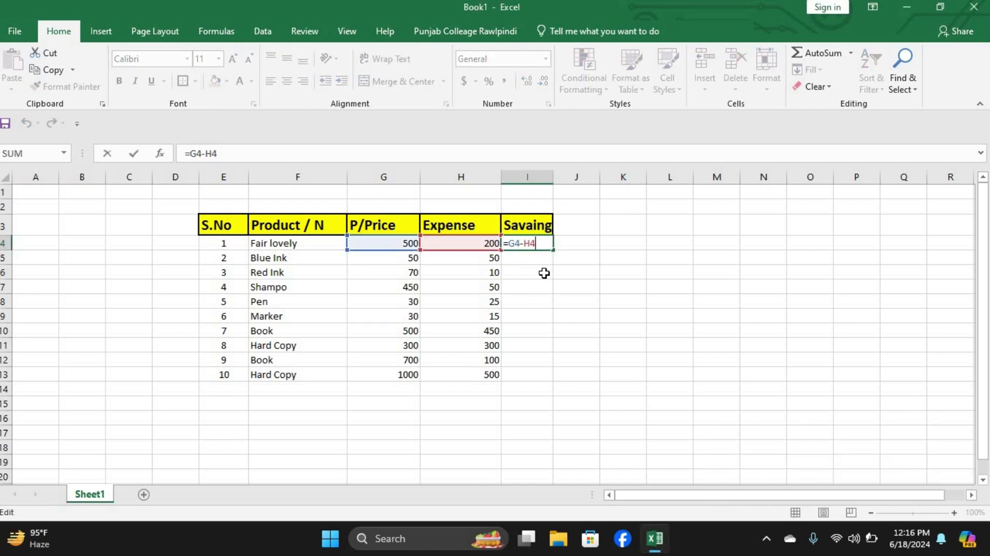
key("BackSpace")
key("BackSpace")
key("BackSpace")
key("BackSpace")
key("BackSpace")
key("BackSpace")
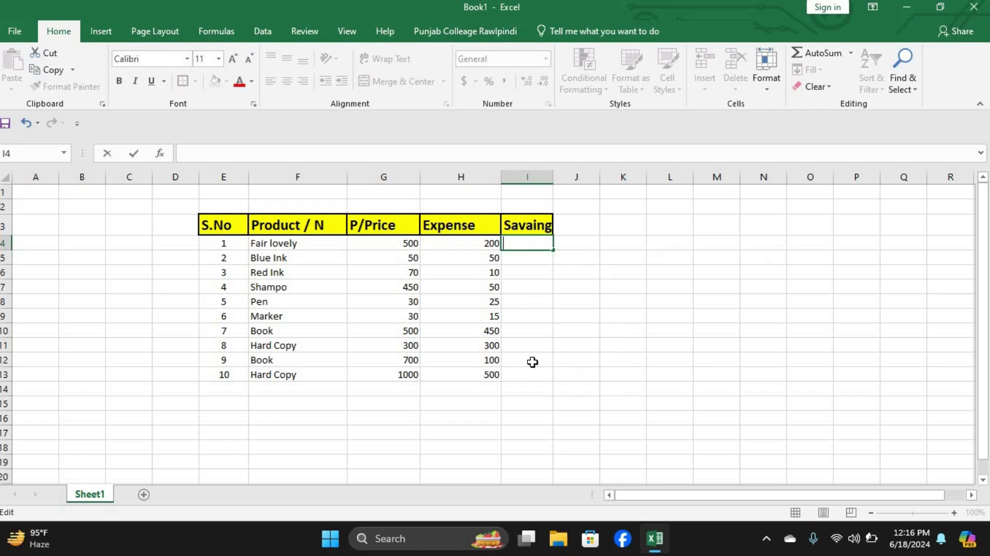
- Enter the formula =G4-H4 in I4 to subtract the expense from the price
left_click(529, 246)
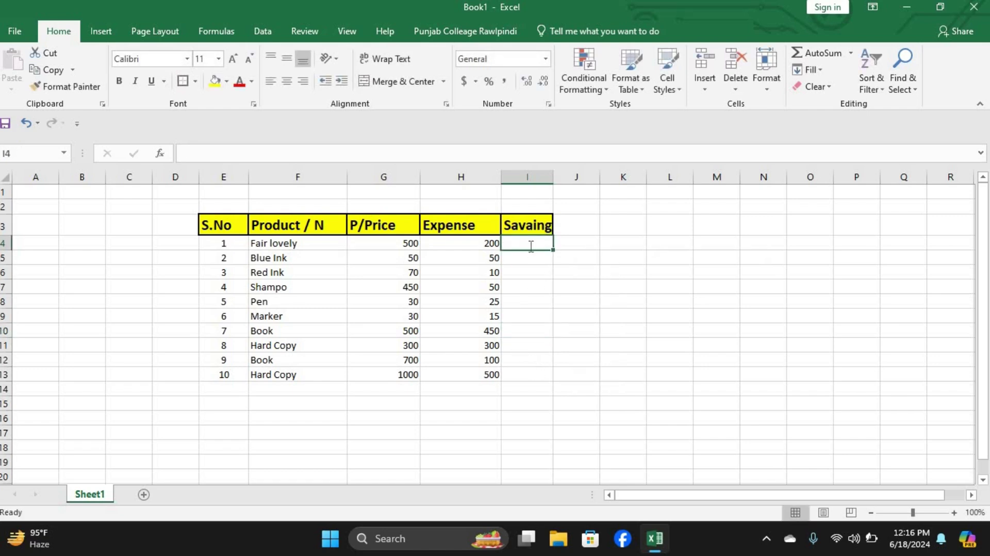
type("=")
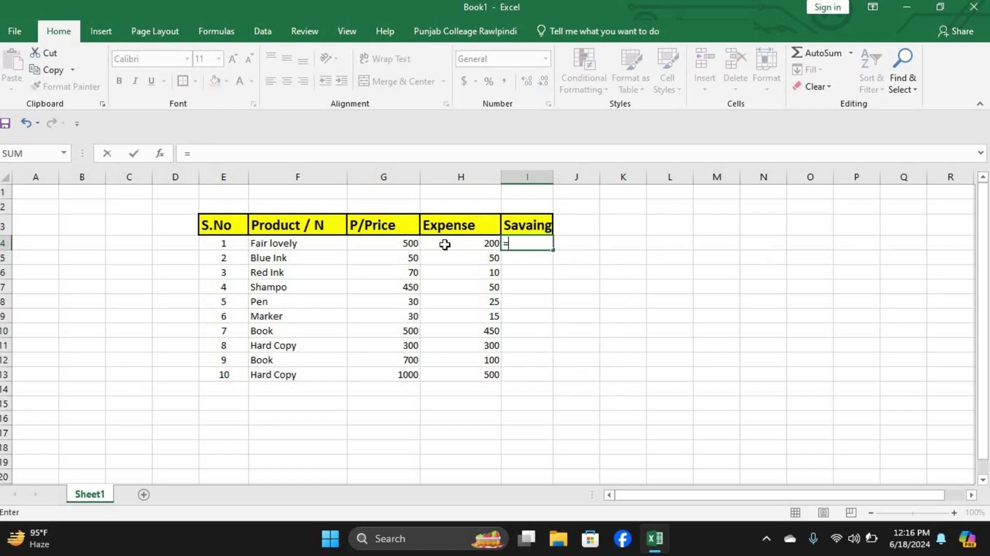
left_click(383, 241)
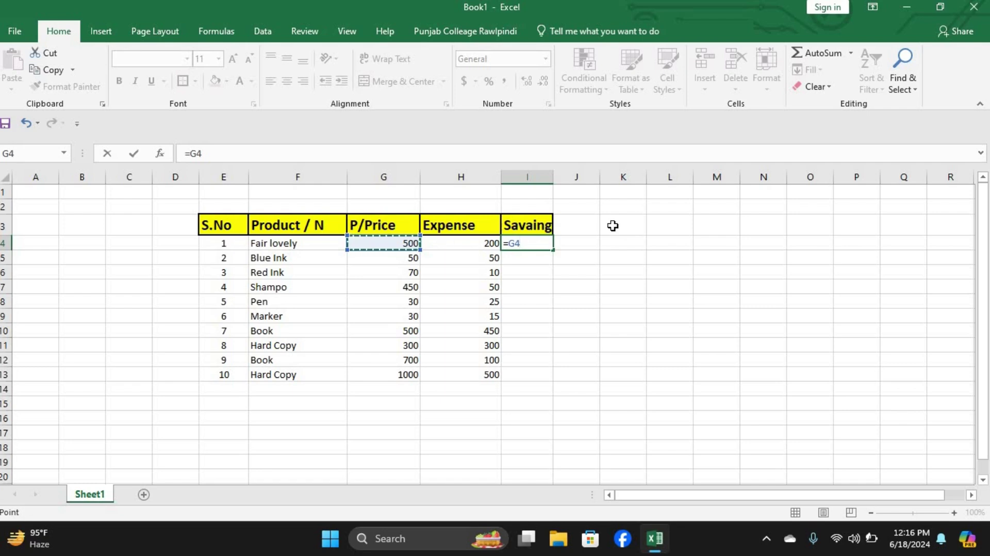
type("-")
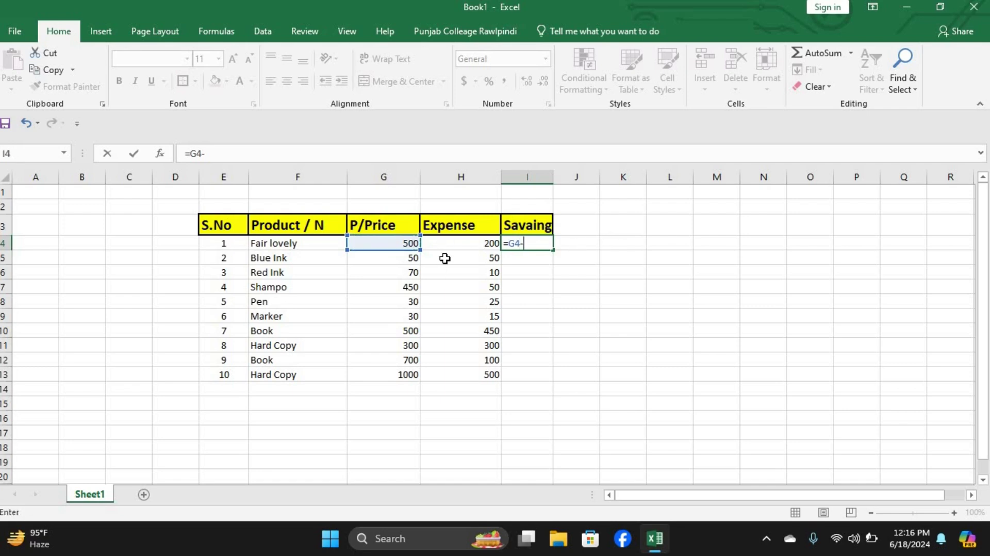
left_click(456, 242)
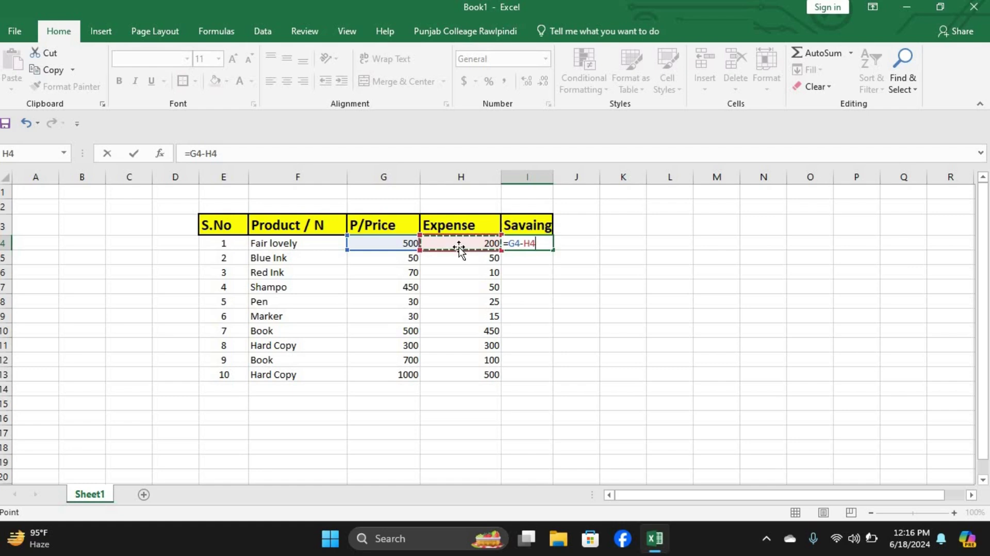
key("Return")
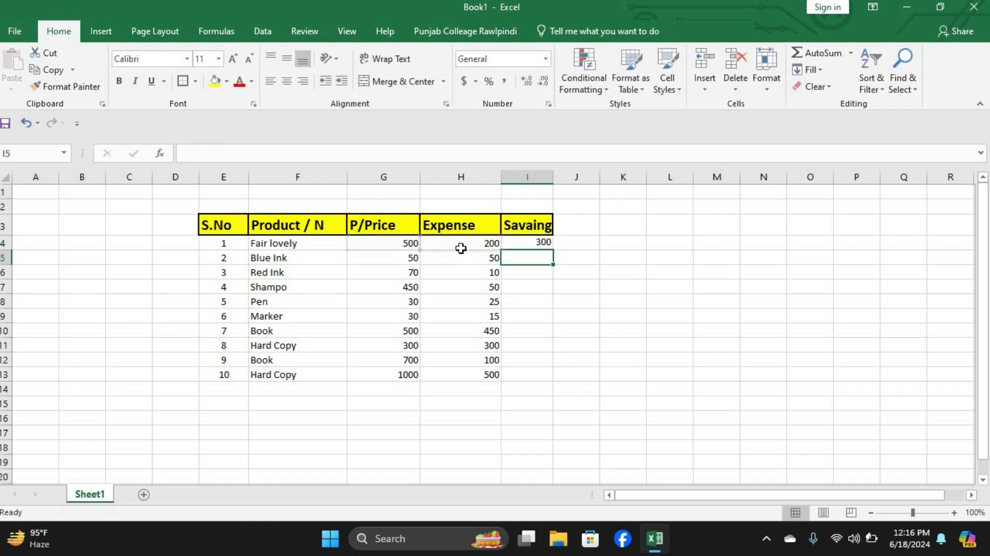
- Fill the saving formula from I4 down through I13 for the remaining products
left_click(516, 243)
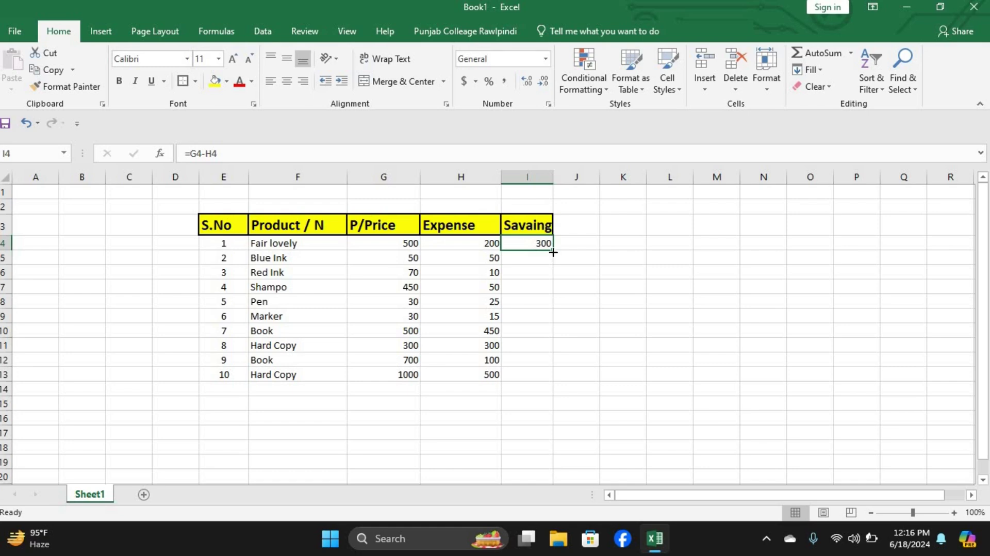
left_click_drag(552, 252, 551, 382)
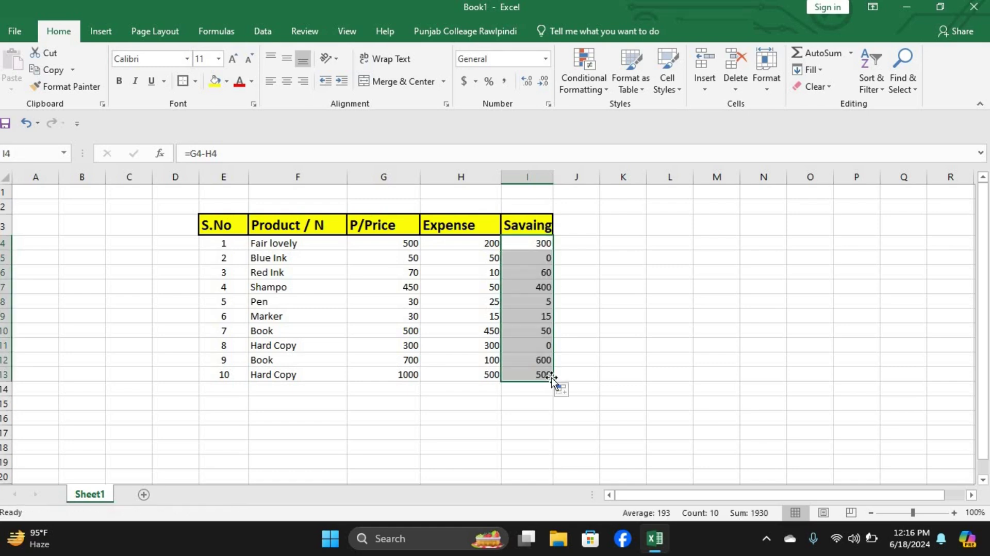
left_click(625, 317)
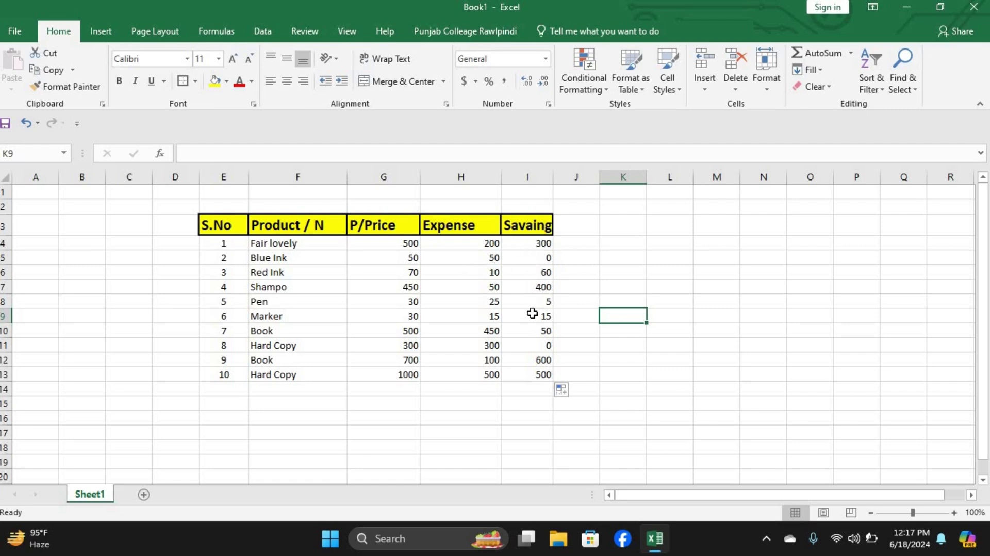
left_click(585, 361)
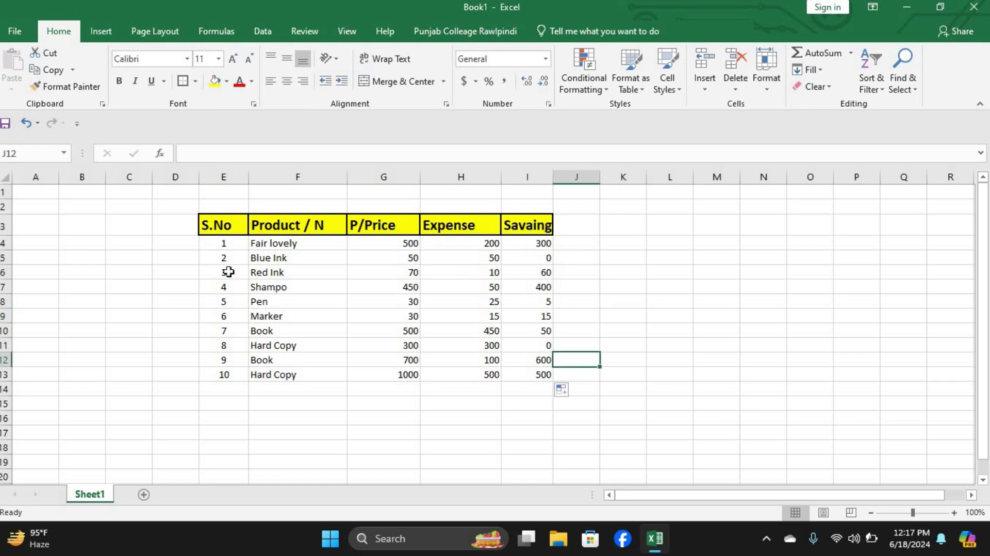
- Center the contents of E4:I13 horizontally and apply All Borders to the range
left_click_drag(212, 243, 515, 376)
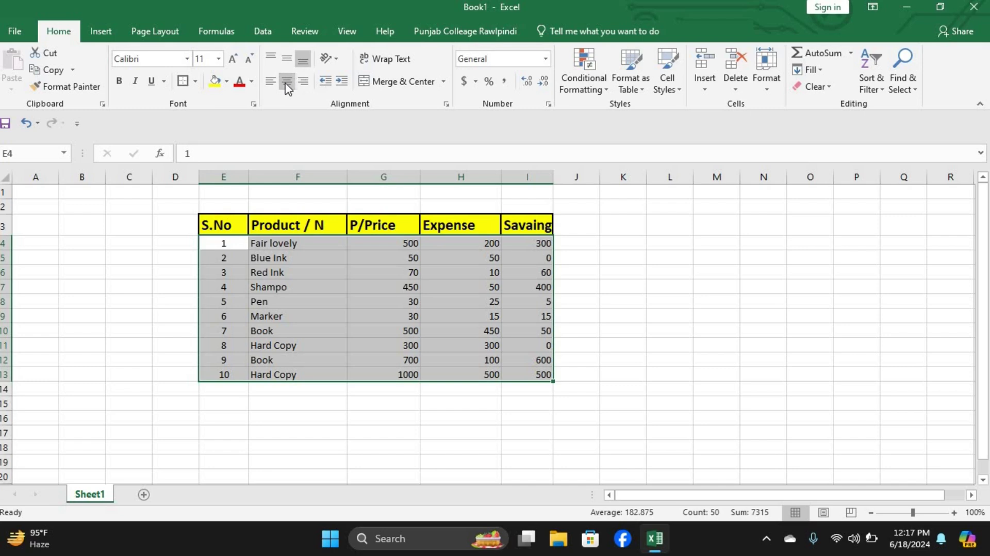
left_click(287, 84)
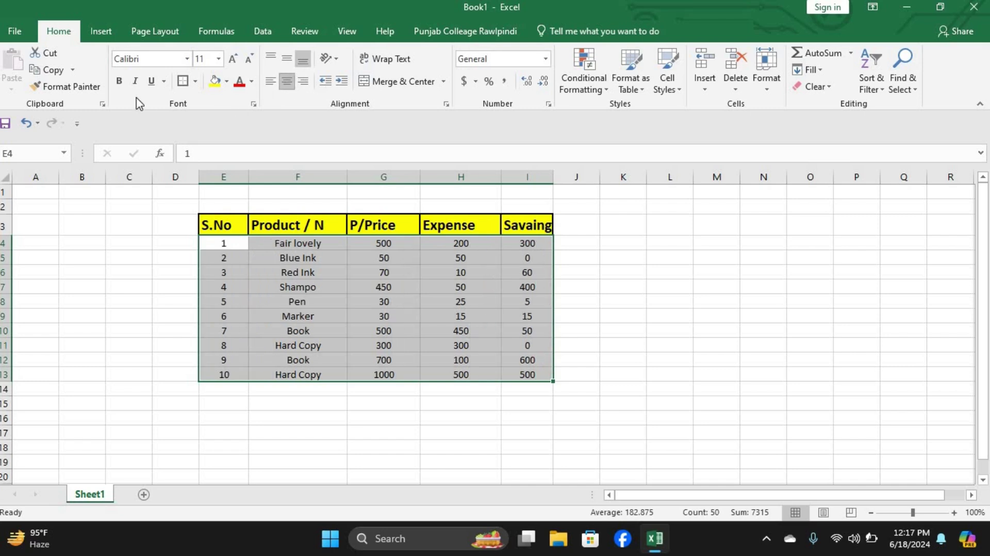
left_click(195, 81)
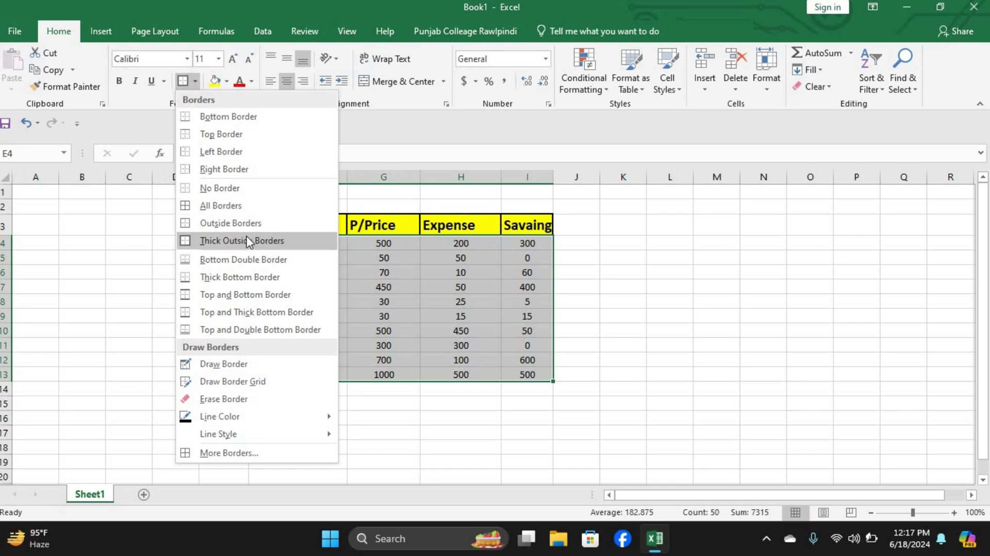
left_click(219, 206)
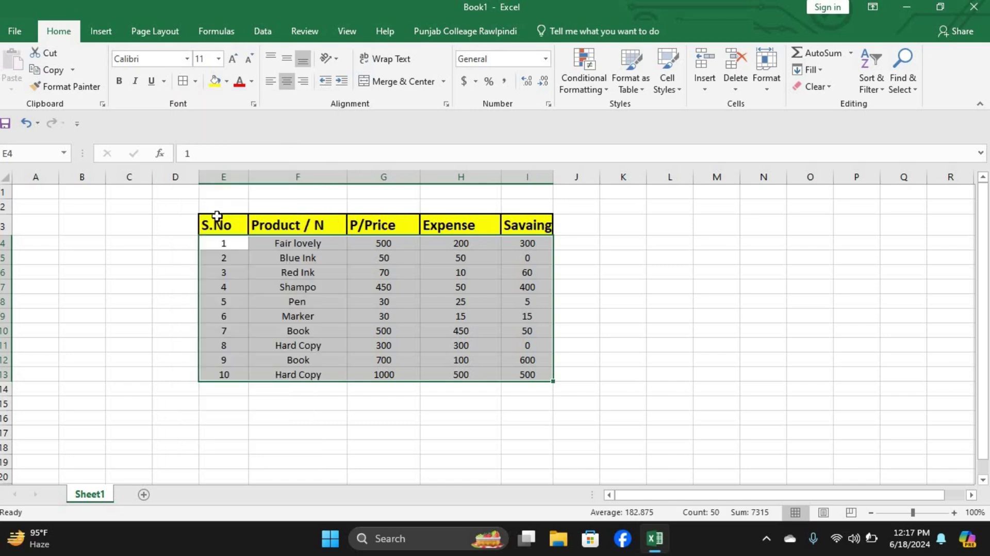
left_click(310, 402)
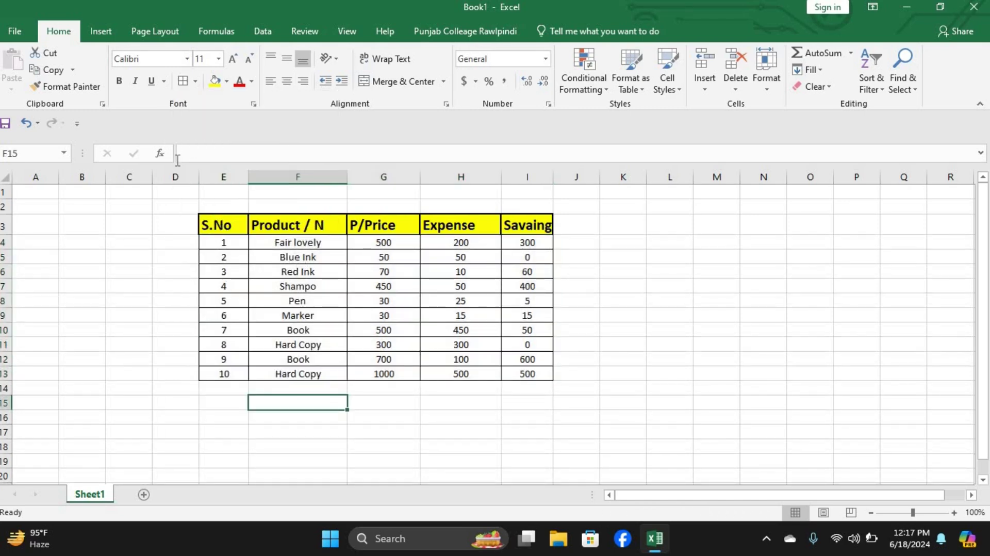
- Merge and center E1:I2 above the table headers and enter the title "Ali Shope"
left_click_drag(214, 204, 315, 220)
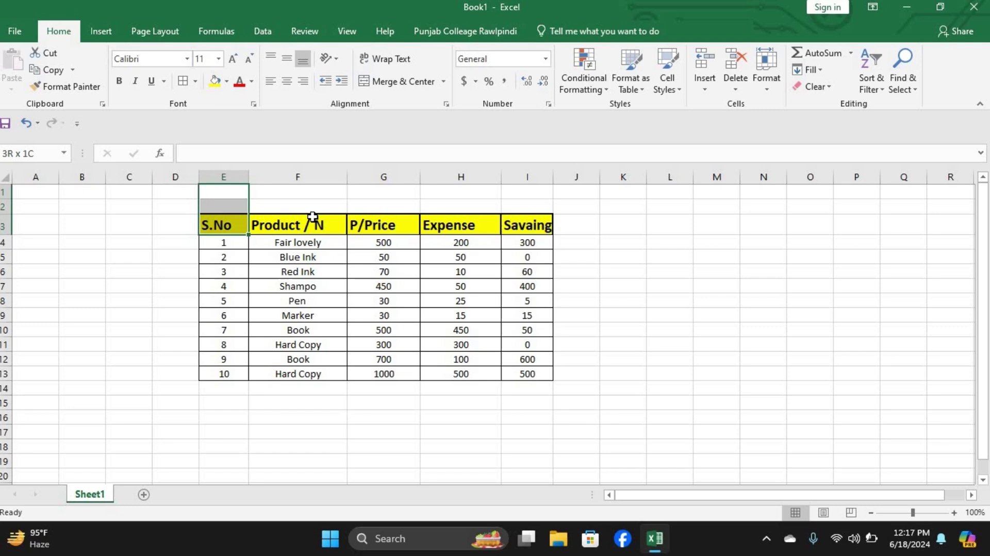
left_click(375, 203)
left_click_drag(225, 187, 517, 203)
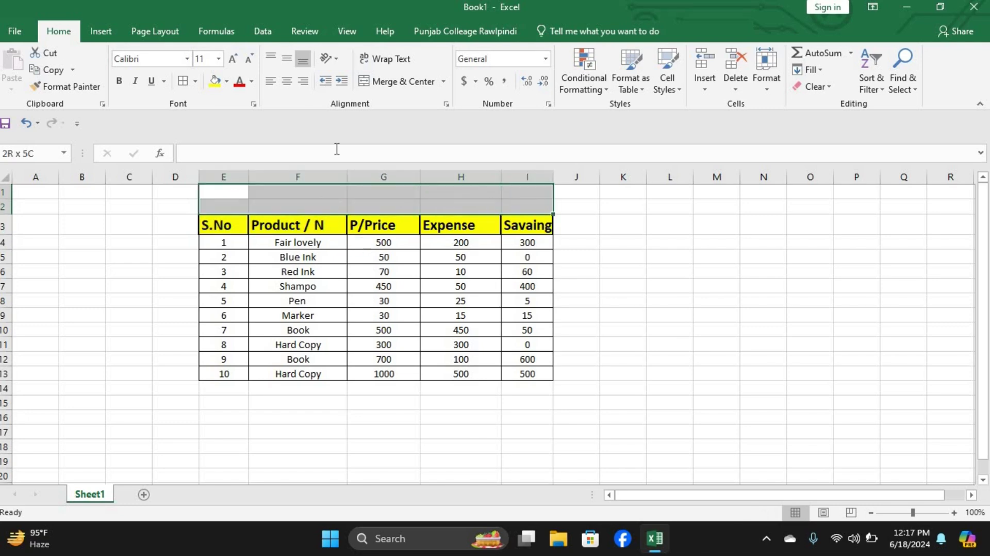
left_click(385, 84)
type("Ali")
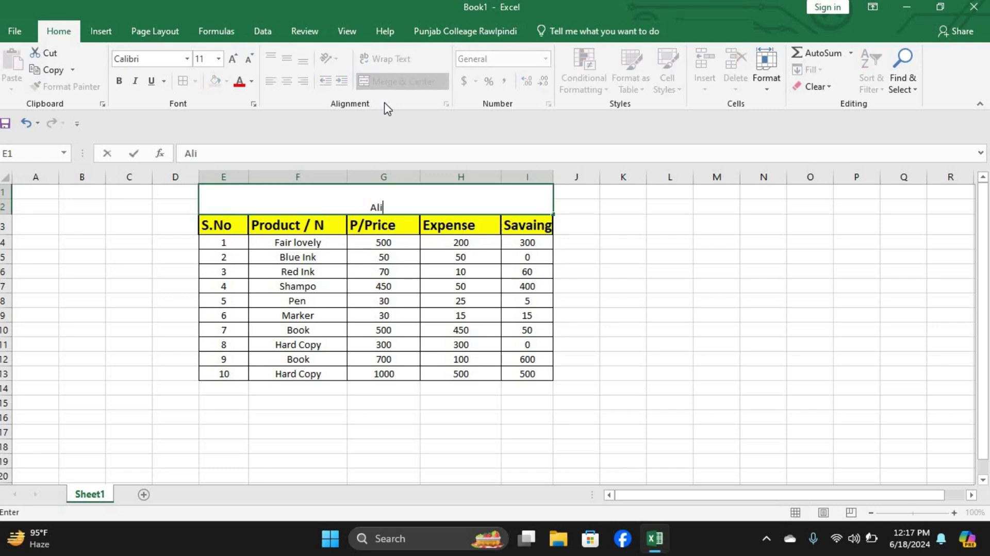
type(" Shope")
left_click(763, 257)
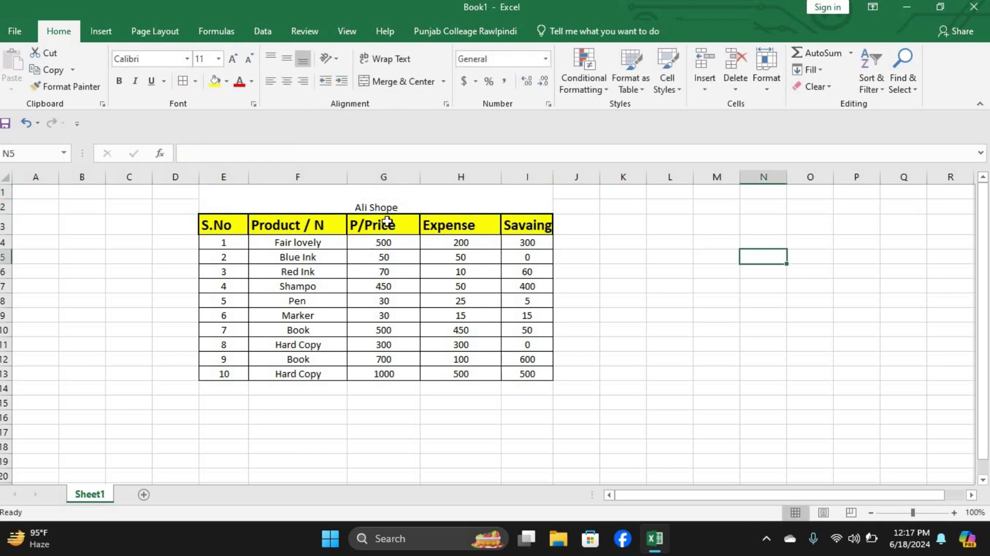
- Format the merged title in E1 as vertically middle-aligned, bold text at font size 16
left_click(384, 208)
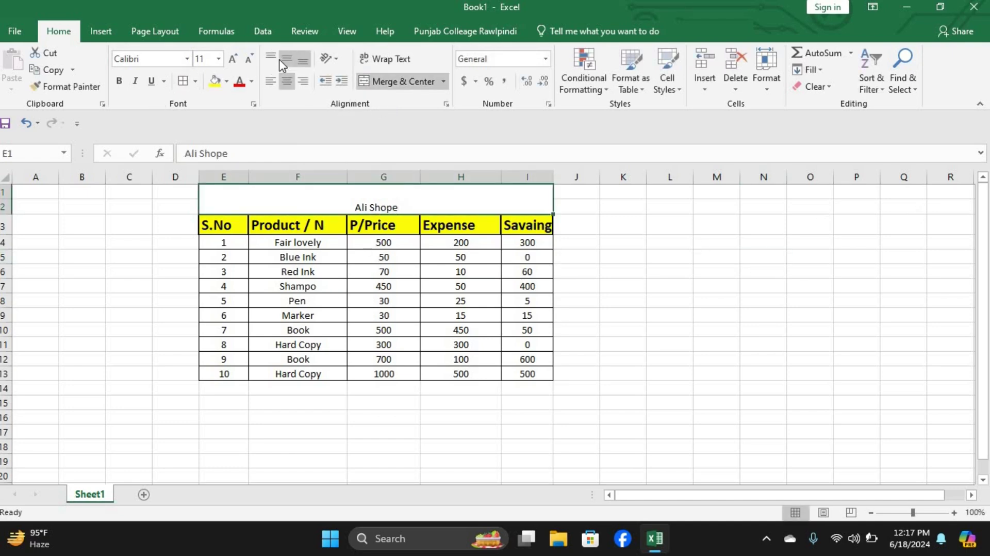
left_click(287, 58)
left_click(232, 59)
left_click(233, 58)
left_click(232, 59)
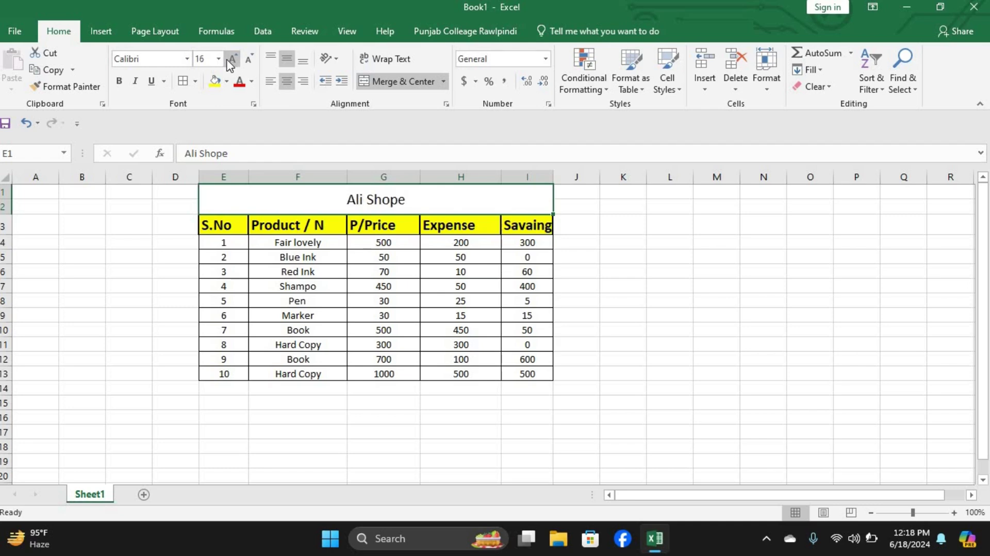
left_click(119, 83)
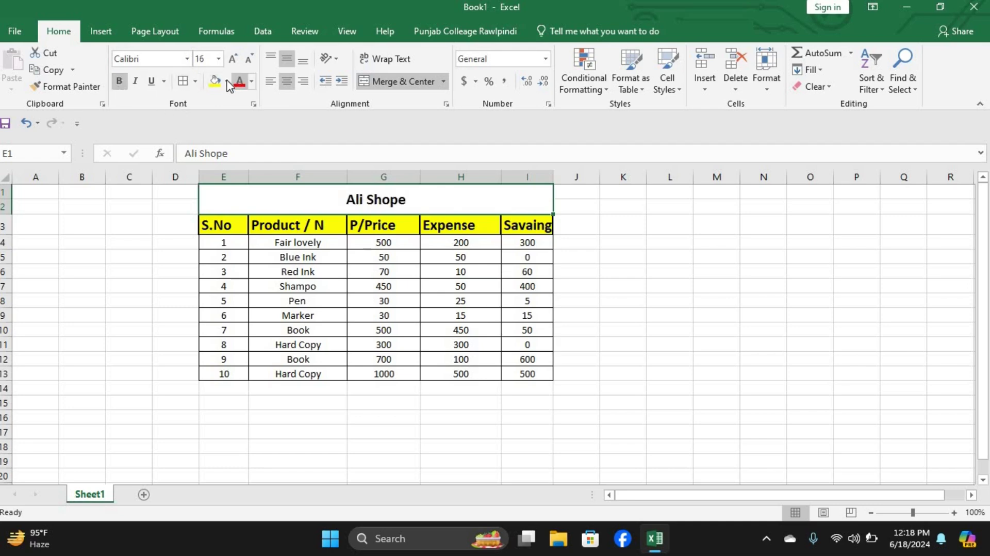
- Fill the merged title cell with standard red and apply Thick Outside Borders to it
left_click(226, 81)
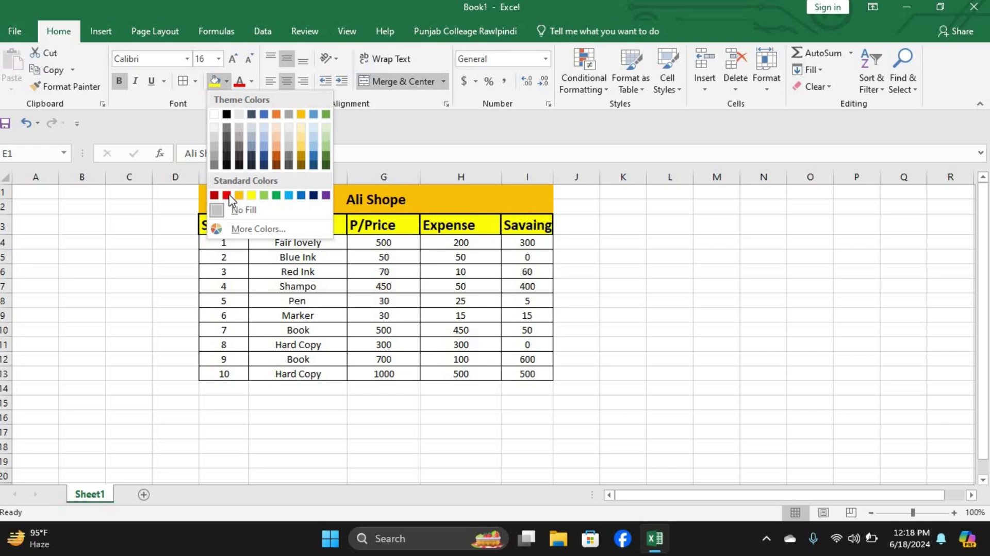
left_click(227, 195)
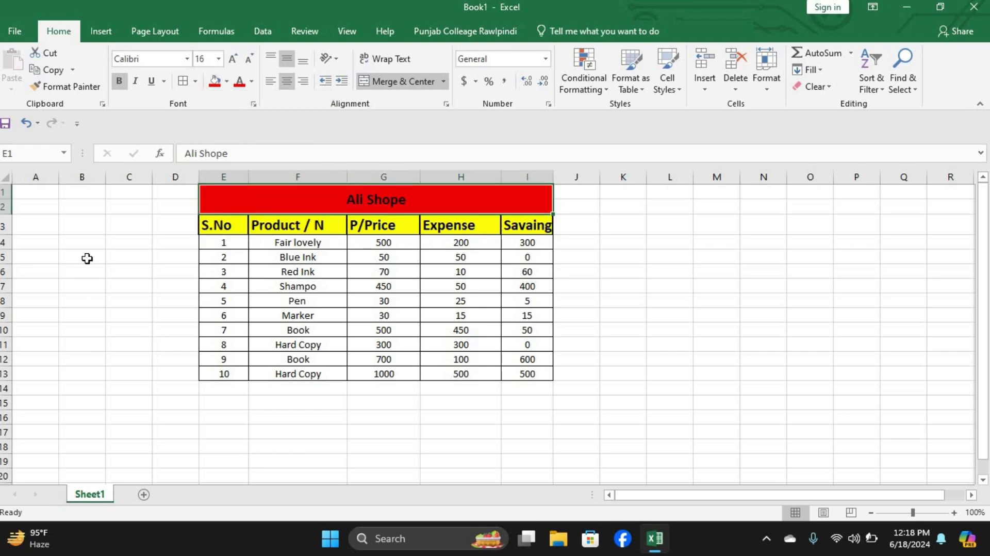
left_click(195, 81)
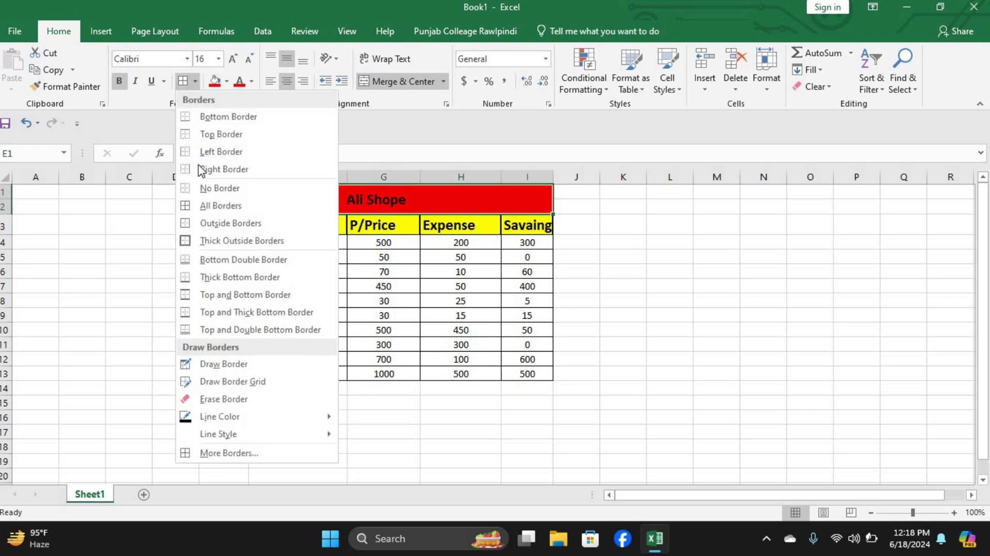
left_click(221, 241)
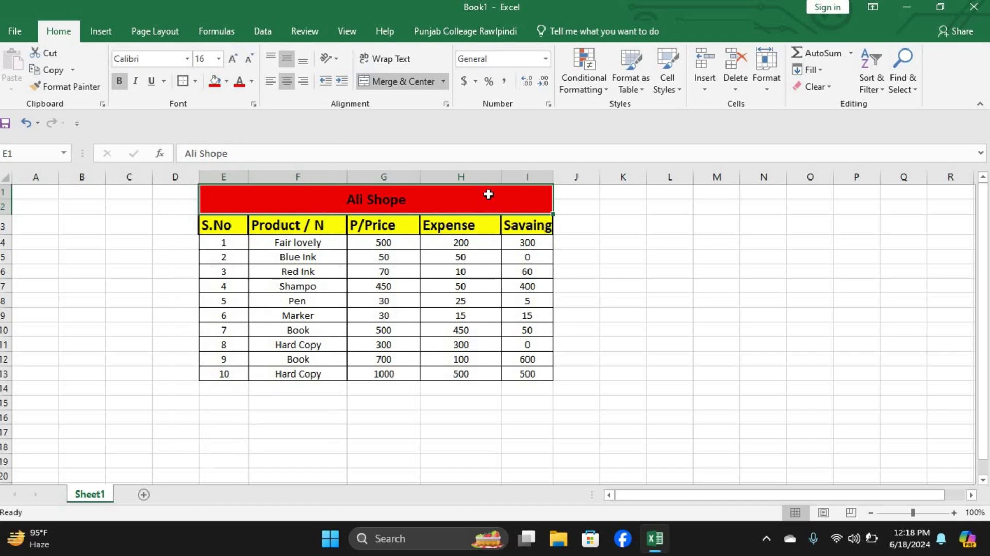
left_click(595, 256)
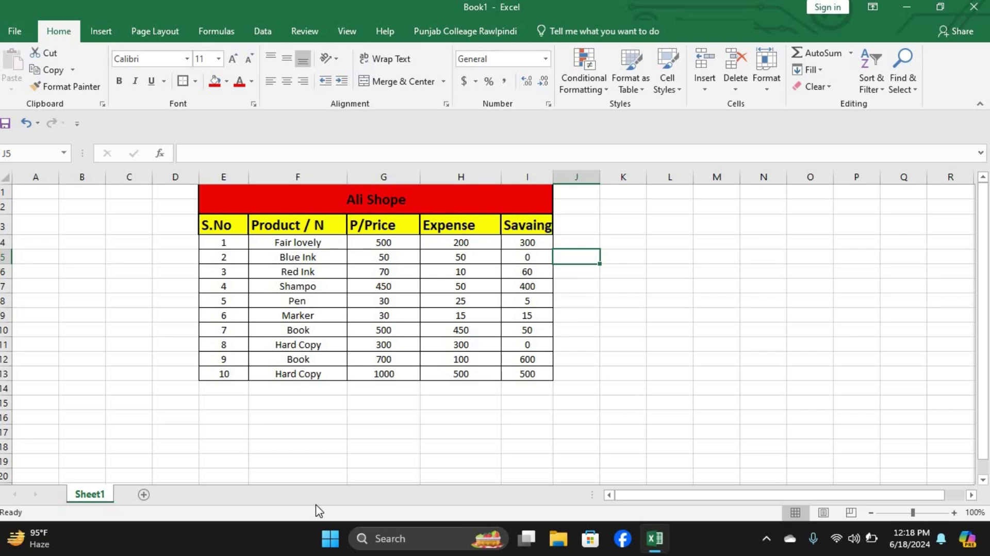
- Enter the formula =H8-I8 in L8 to subtract the Pen's saving from its expense
left_click(690, 305)
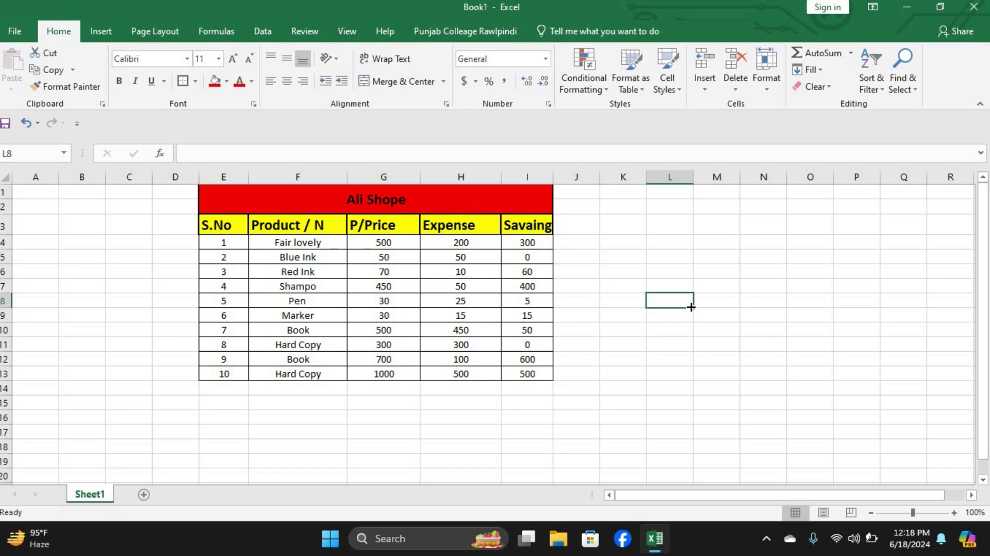
type("=")
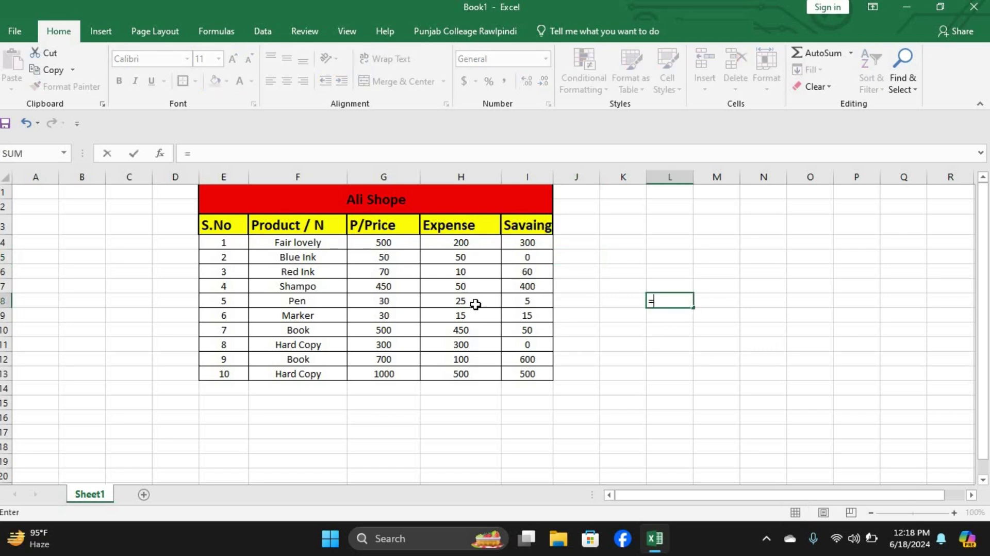
left_click(475, 304)
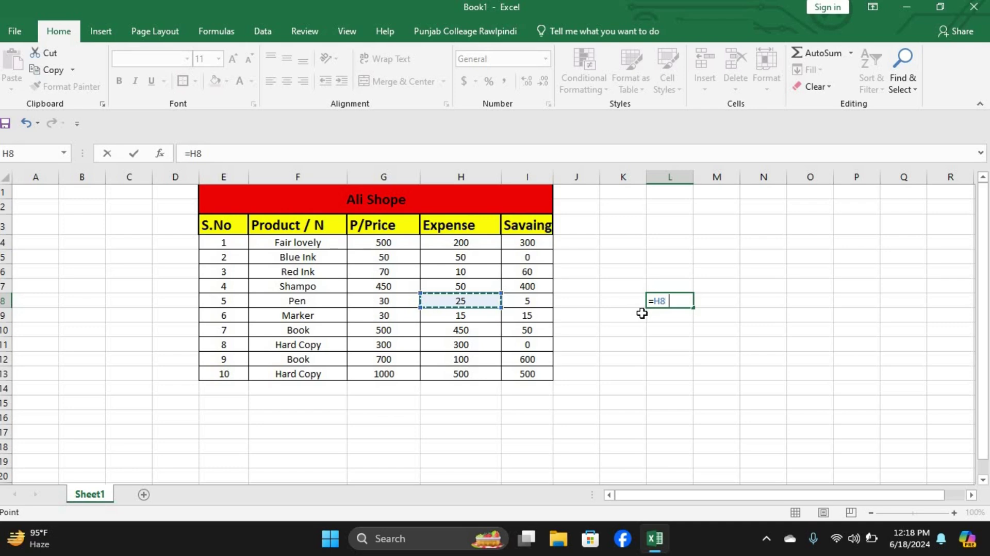
type("-")
left_click(509, 300)
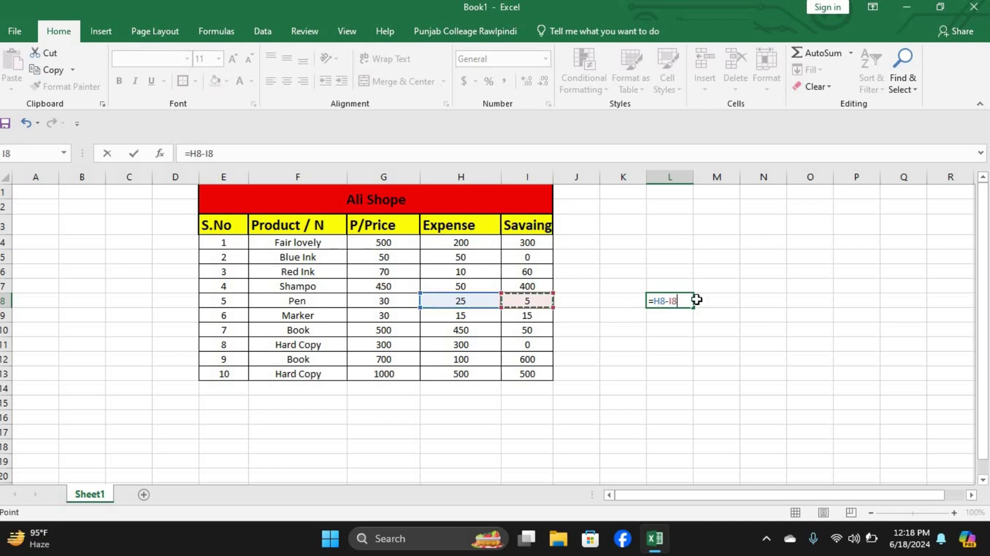
key("Return")
key("Down")
key("Down")
key("Down")
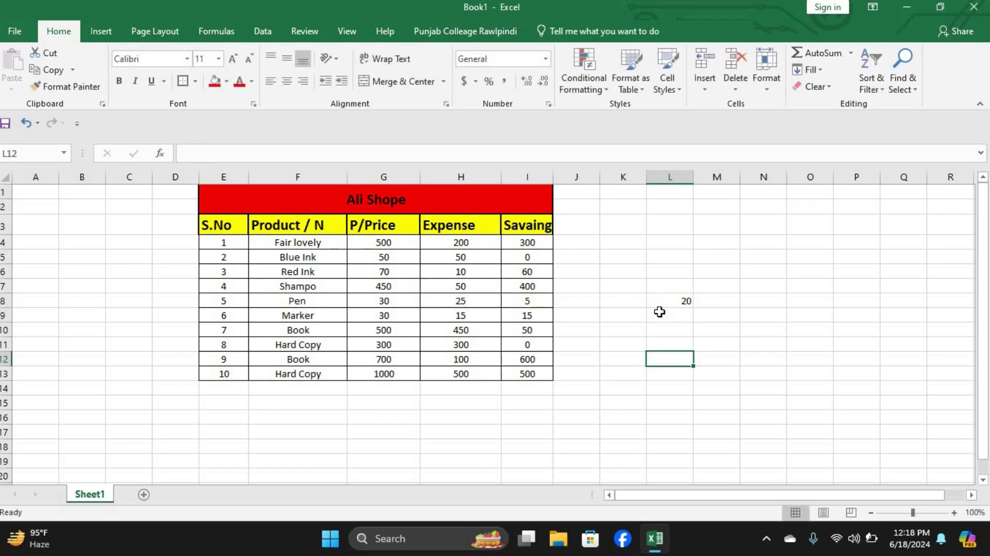
- Undo the subtraction formula entry in L8 and deselect the cell
left_click(663, 303)
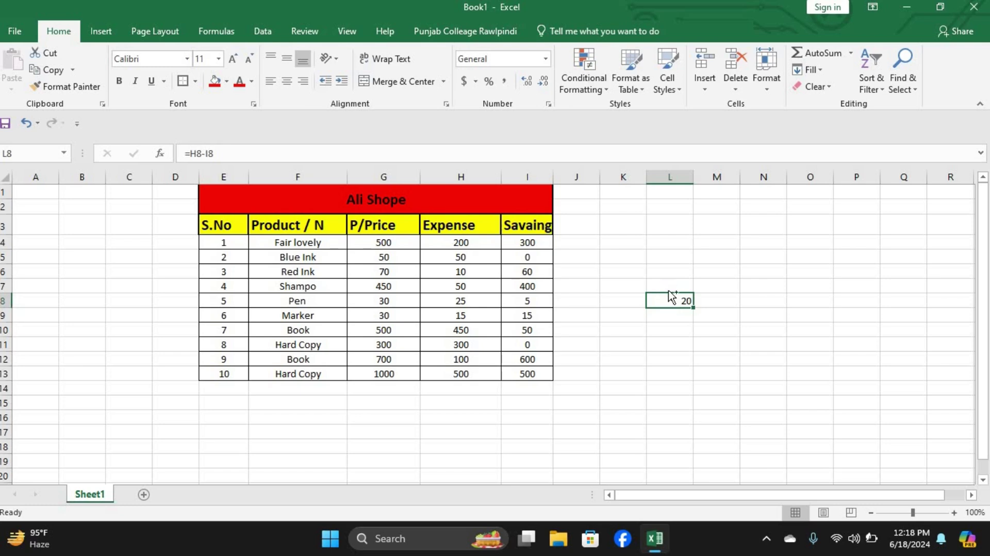
key("ctrl+z")
left_click(620, 345)
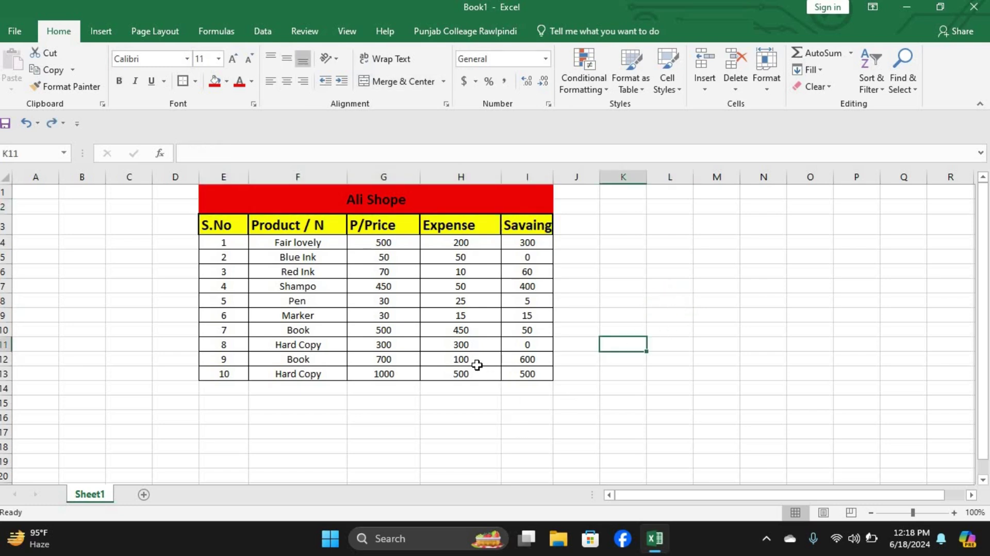